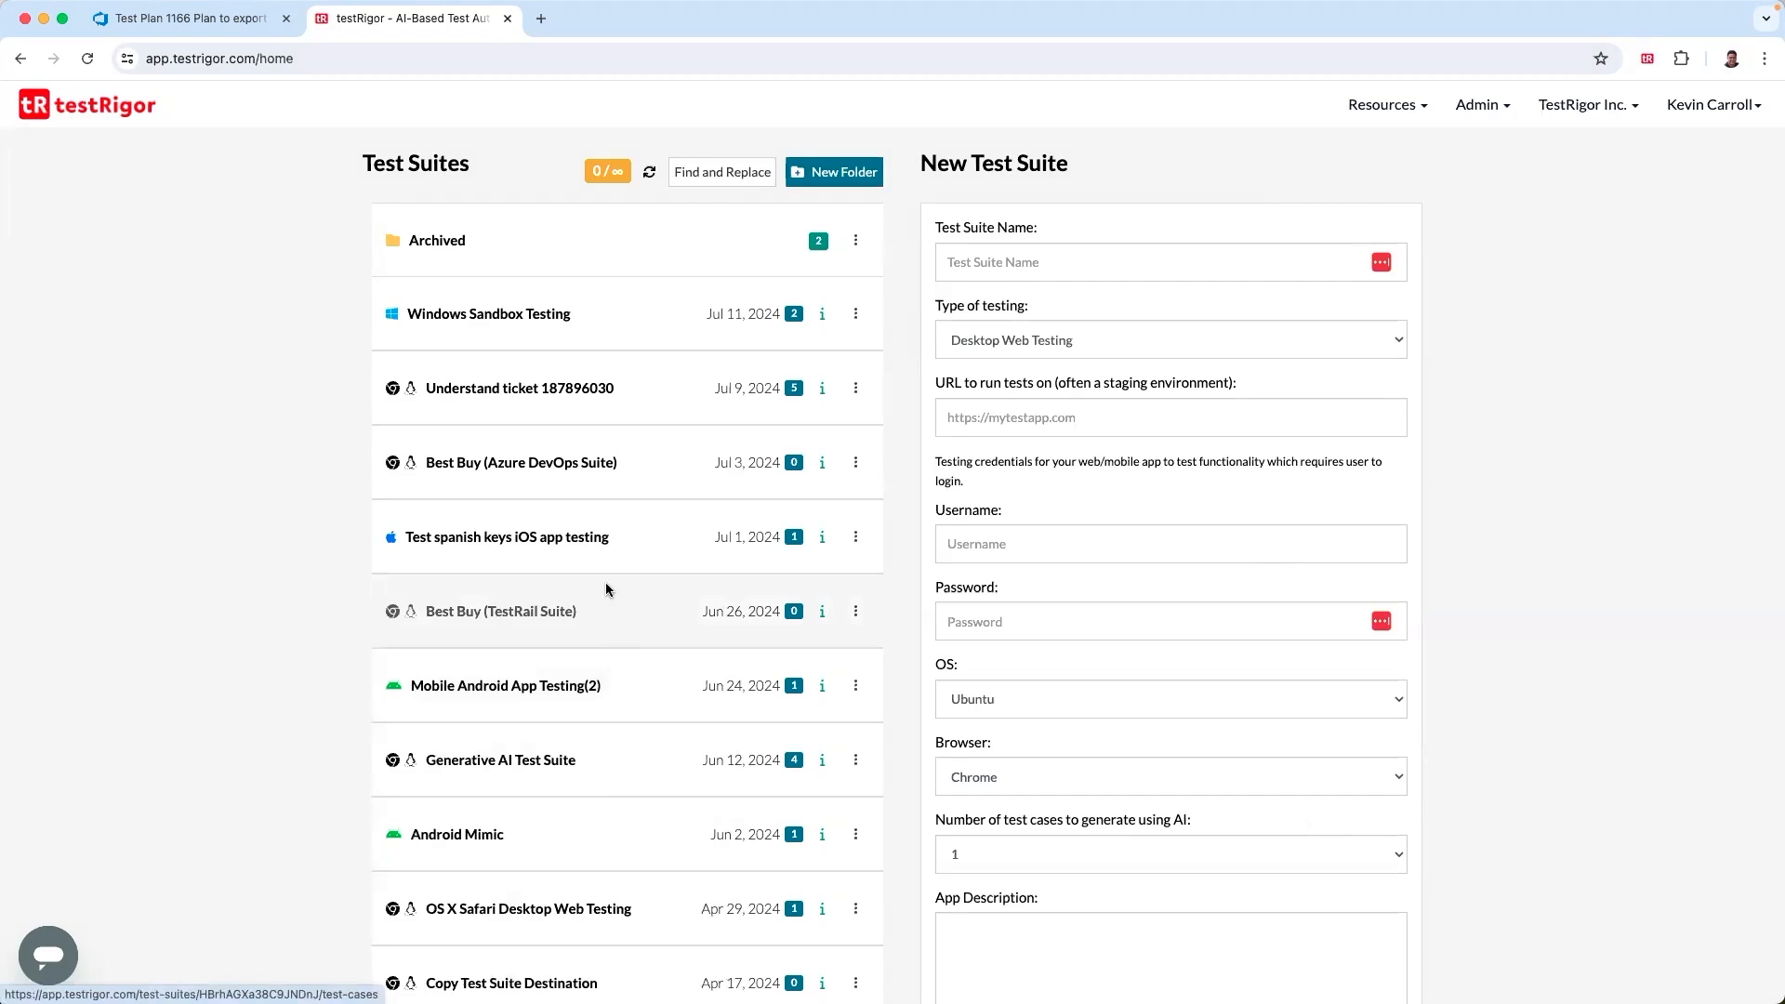
- Allow Azure DevOps integration in the settings of the Best Buy (Azure DevOps Suite) test suite
click(585, 472)
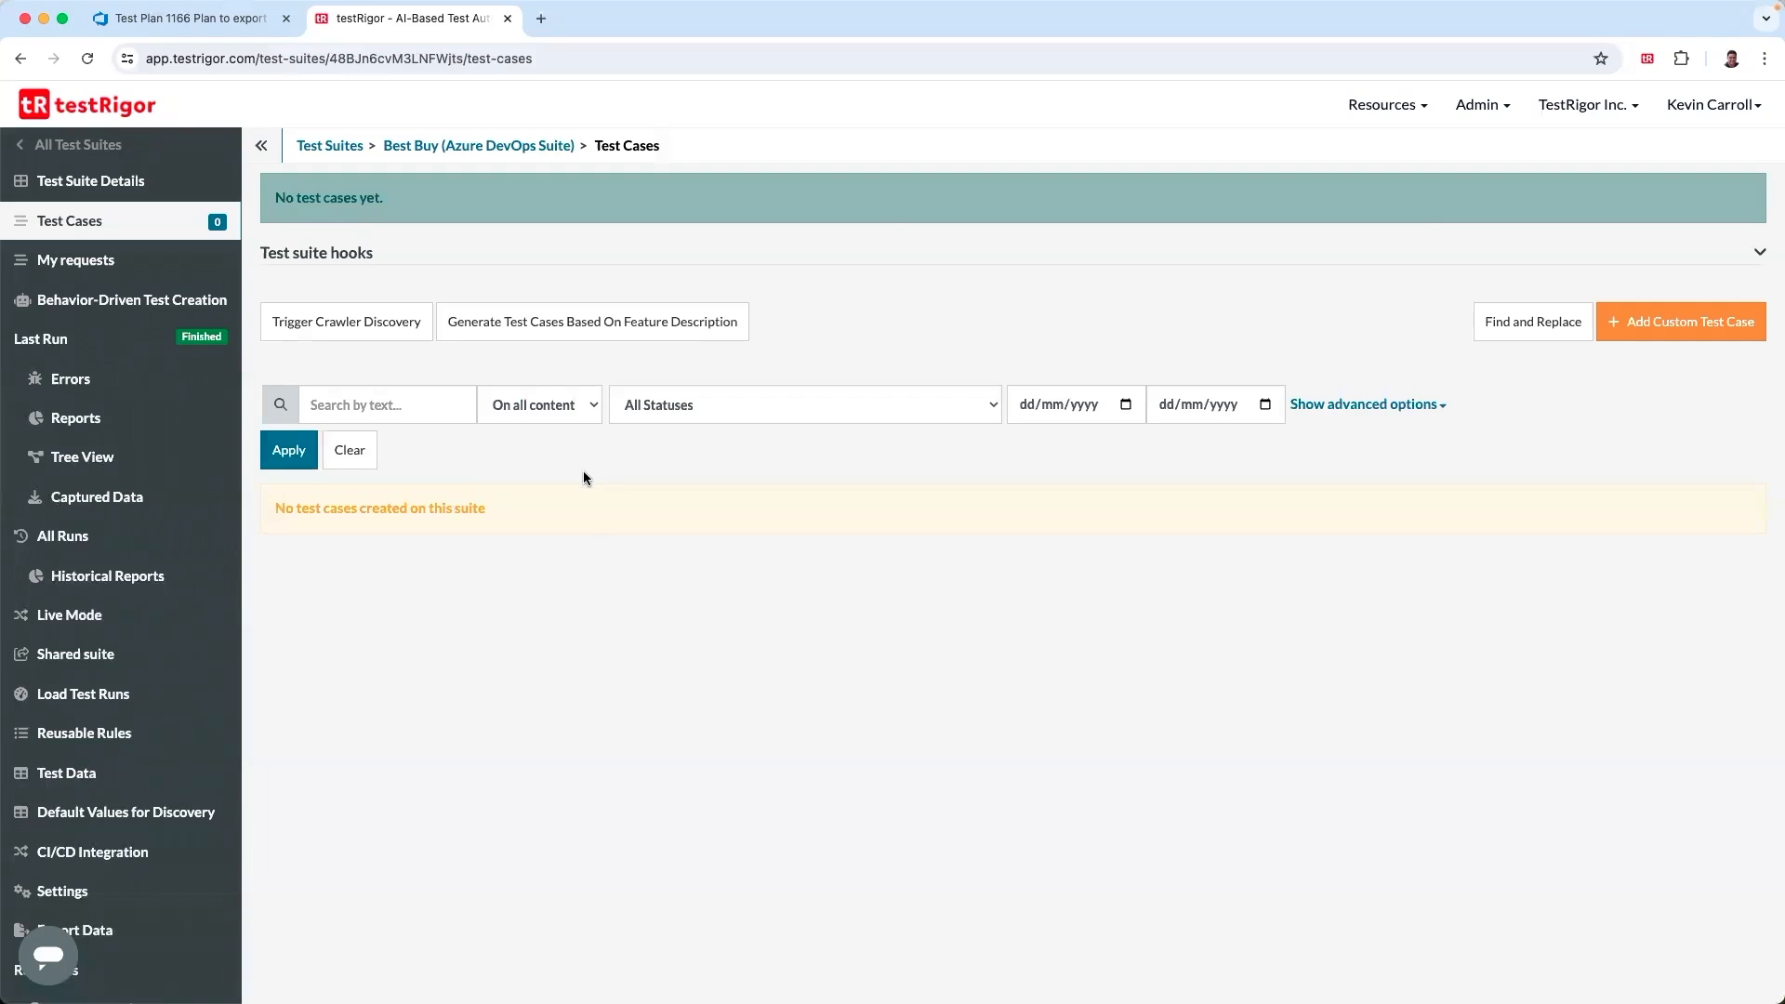
click(66, 895)
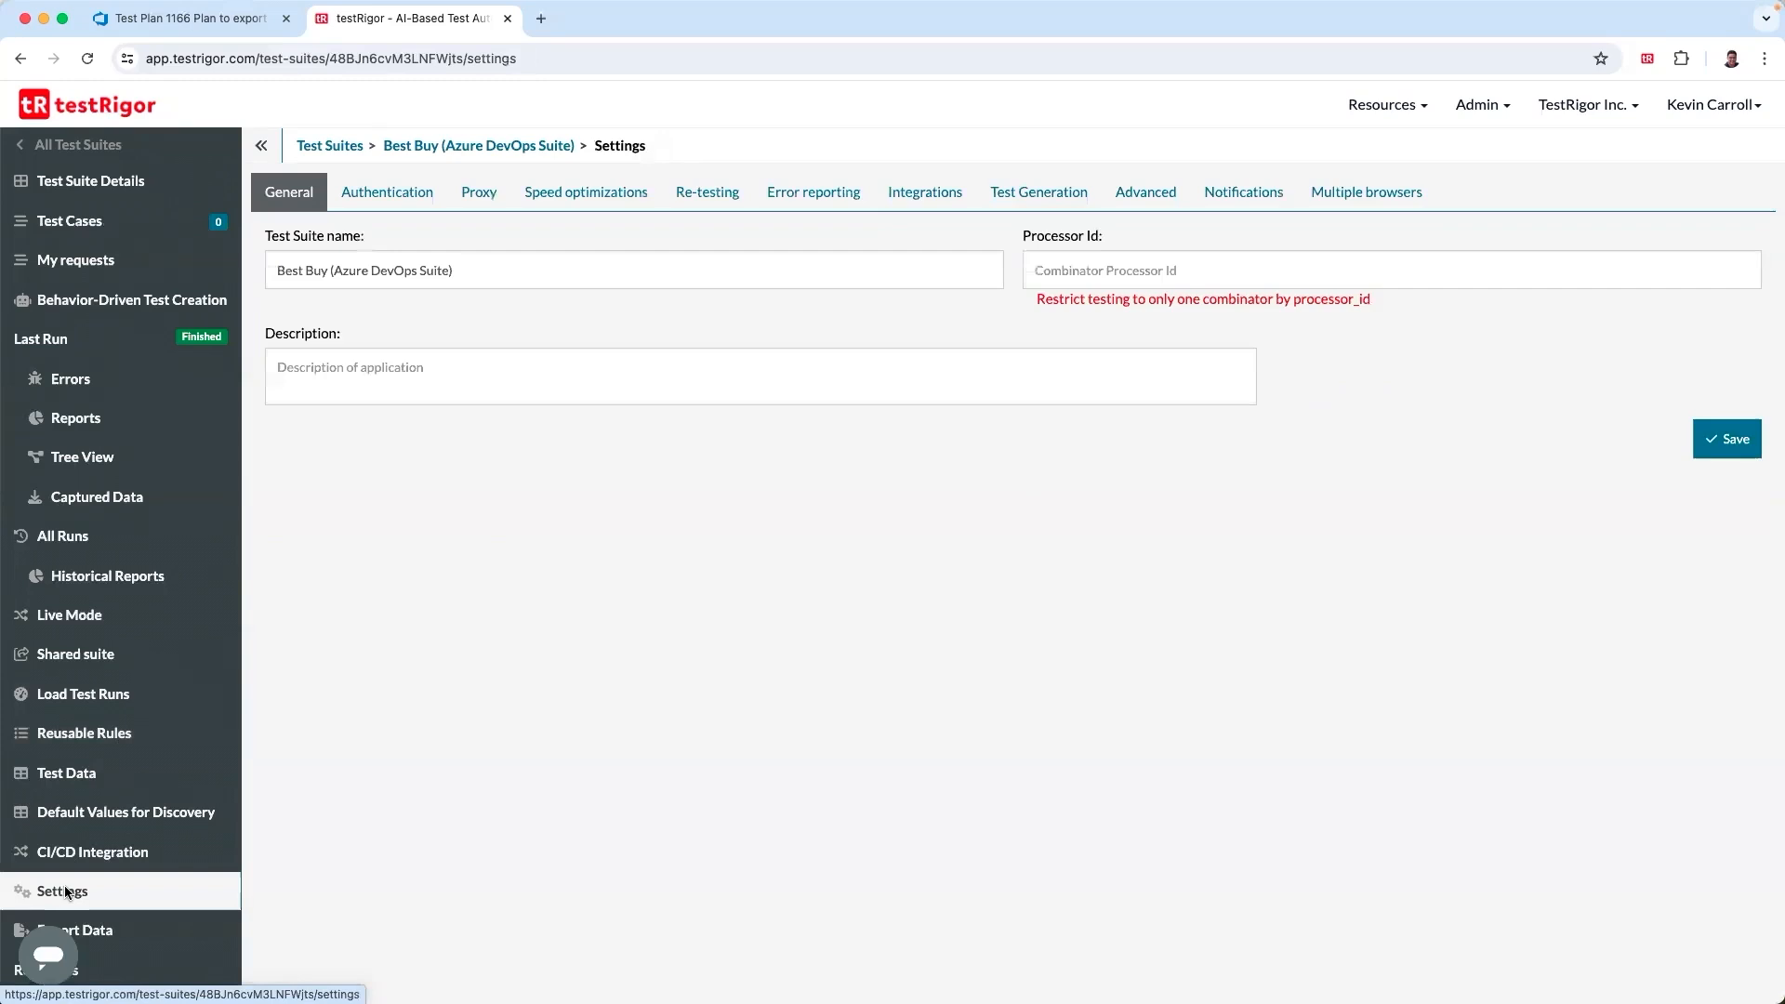
click(920, 197)
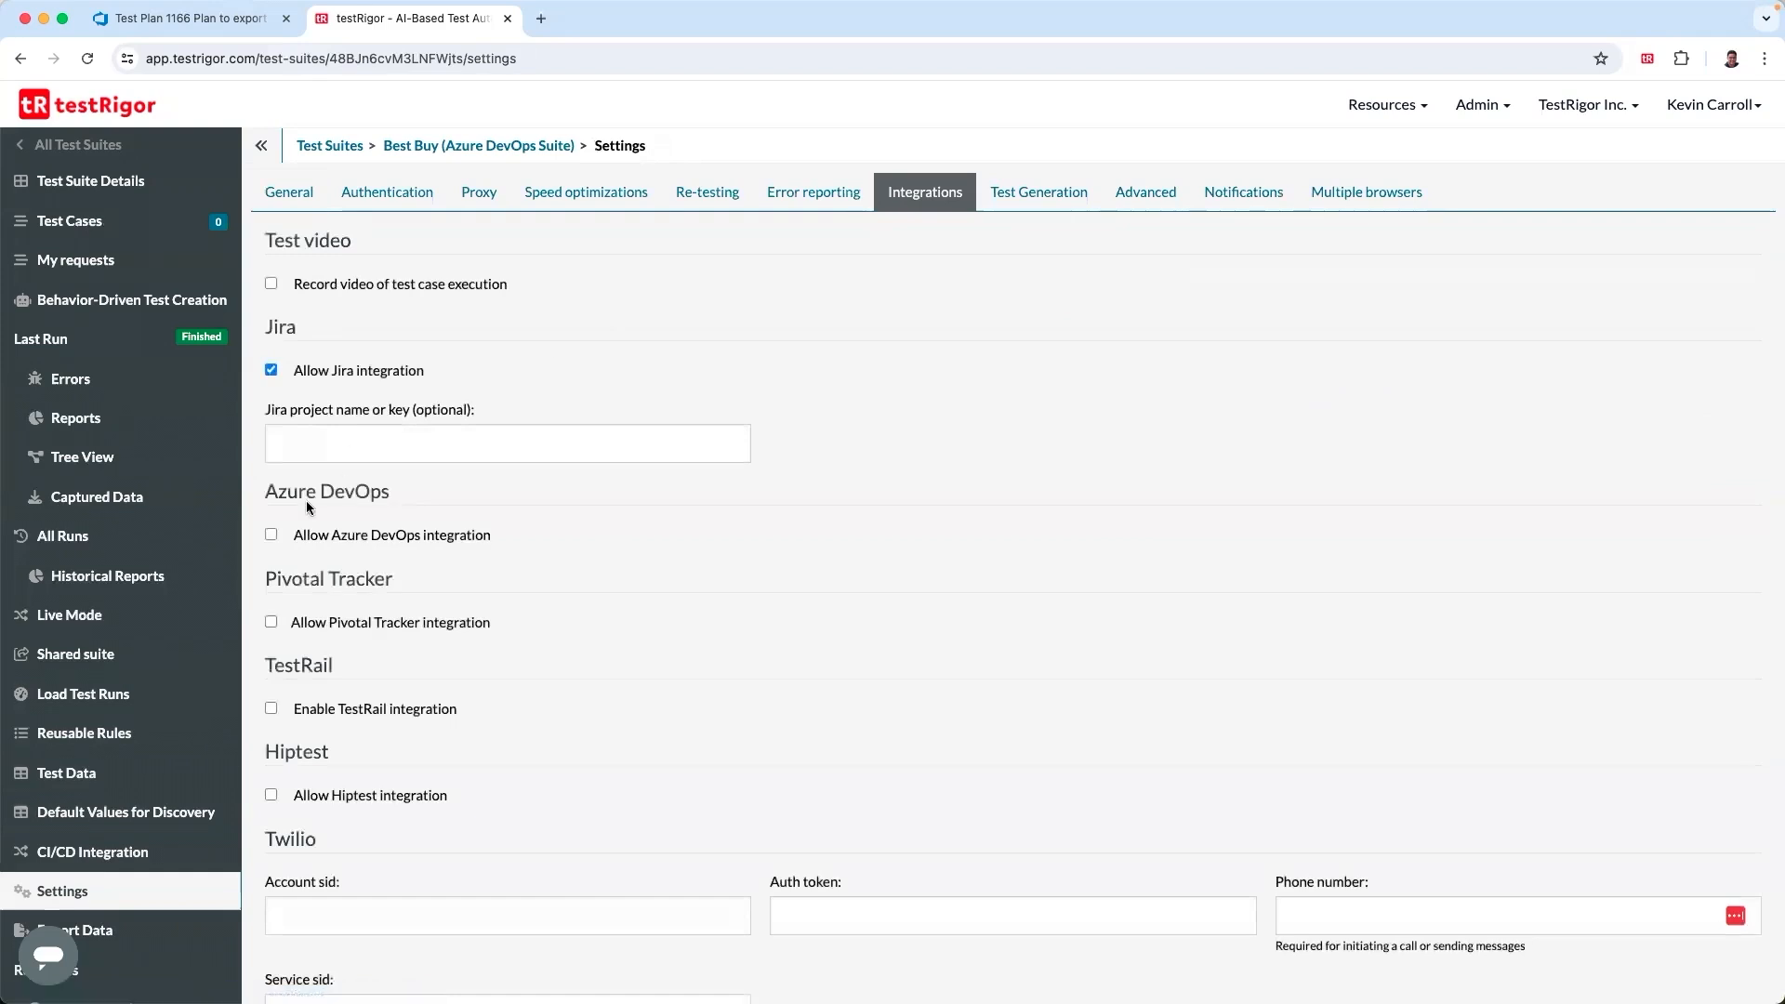
click(271, 535)
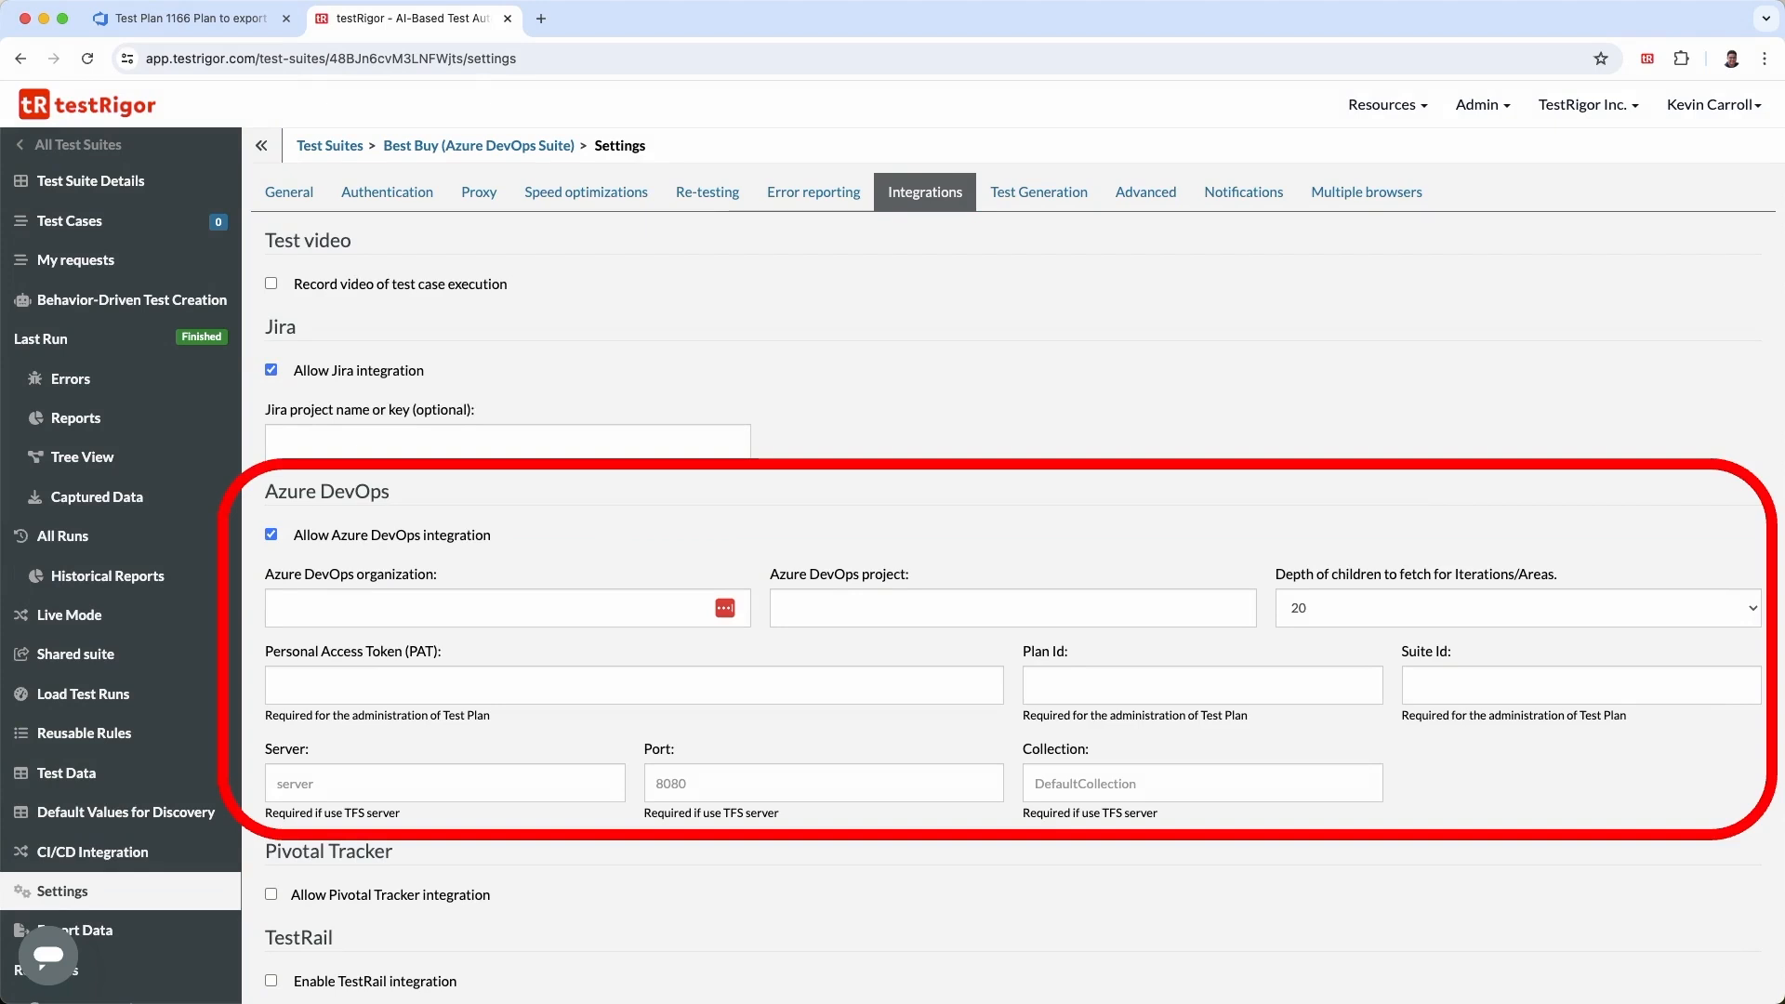
- Set the Azure DevOps organization to example-azuredevops and the project to testing
text(examp)
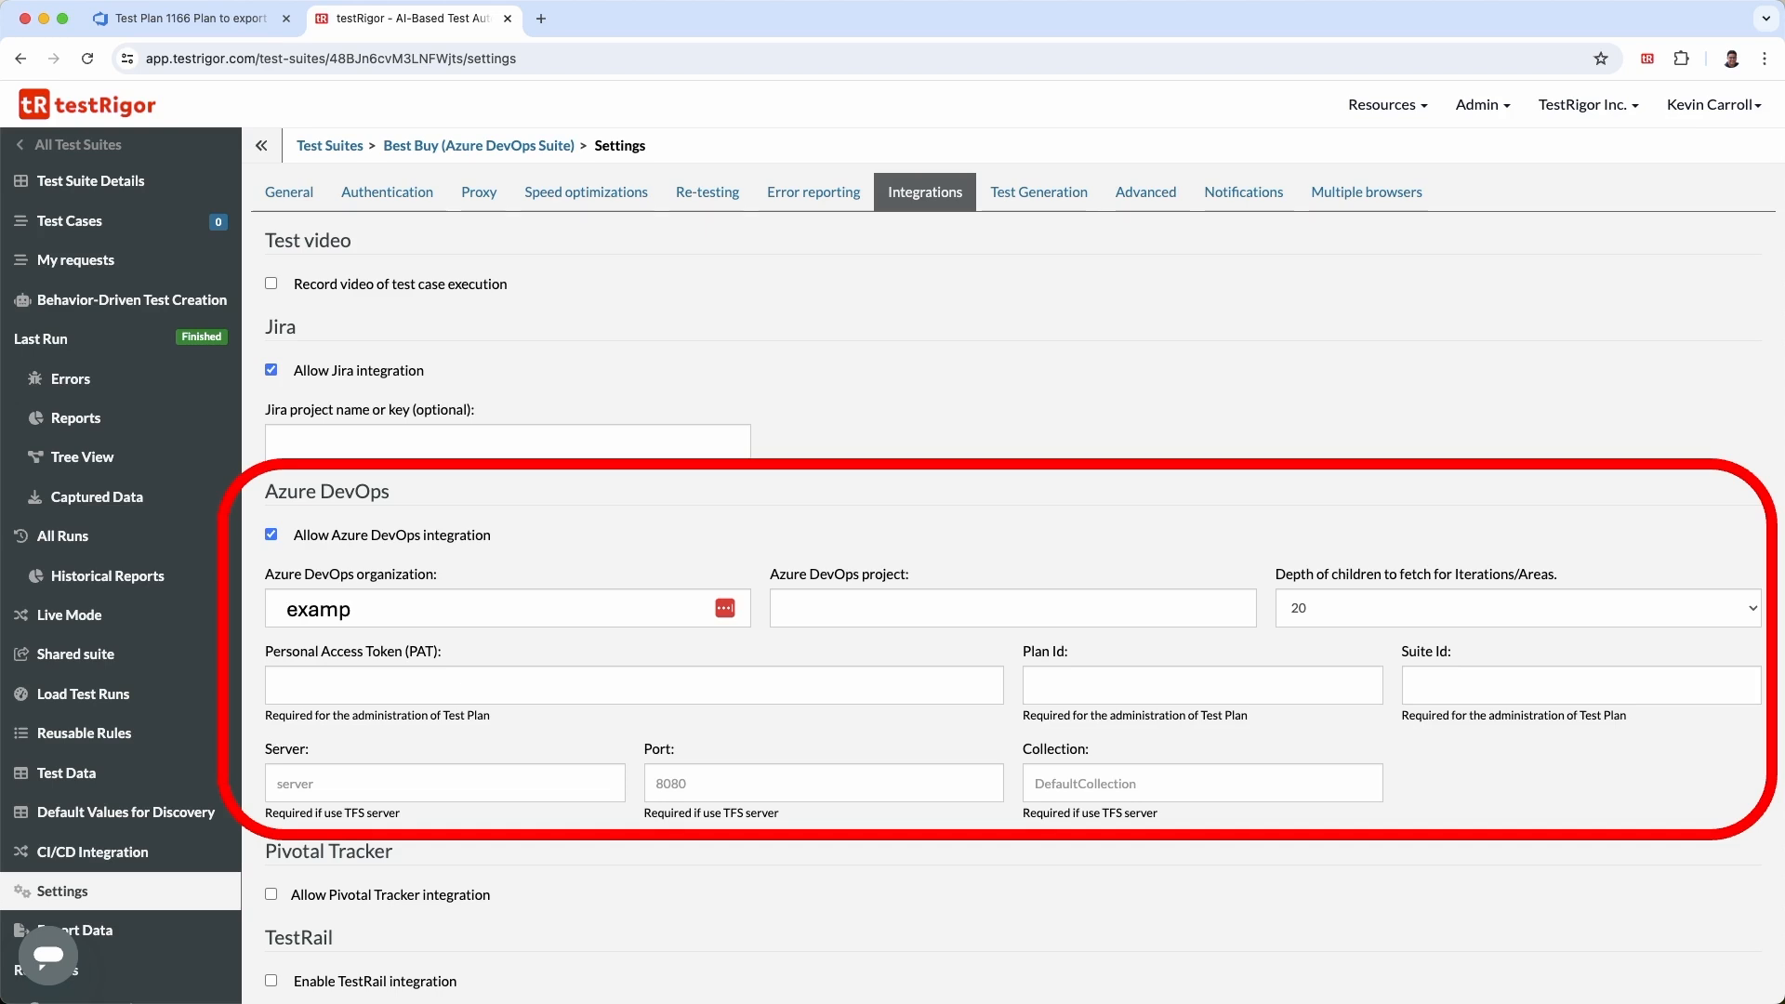
text(le-azuredevops)
text(testing)
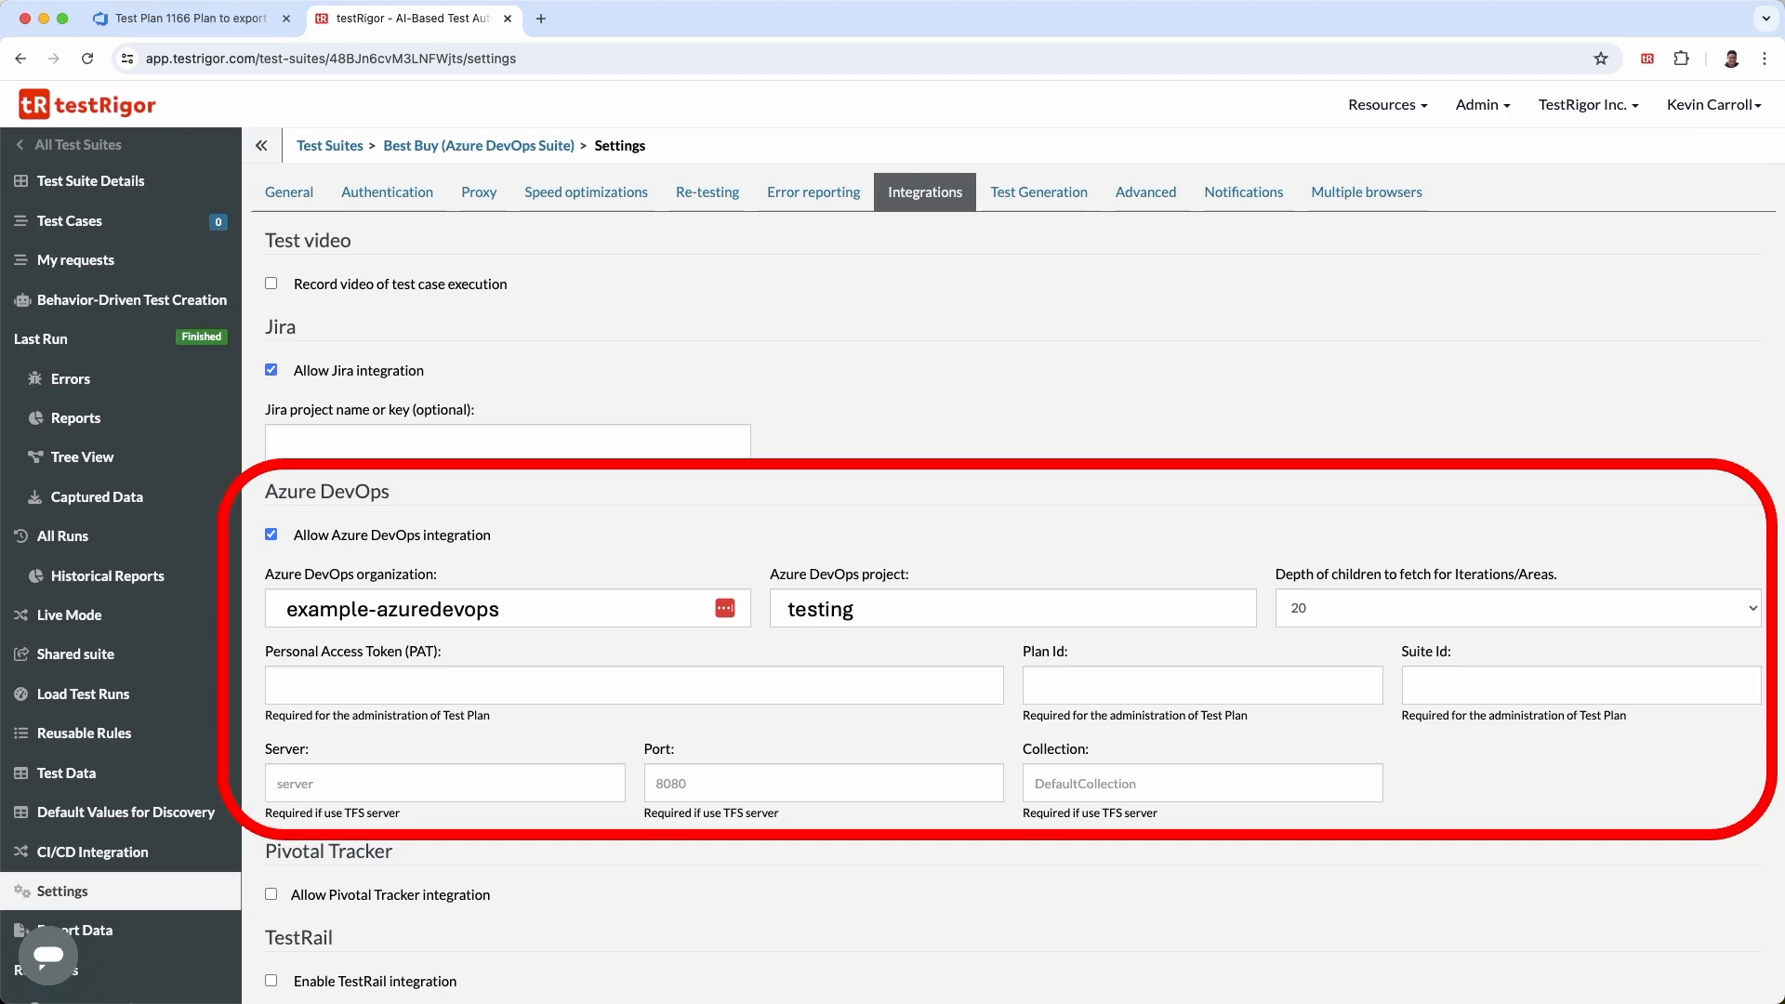
text(**************************)
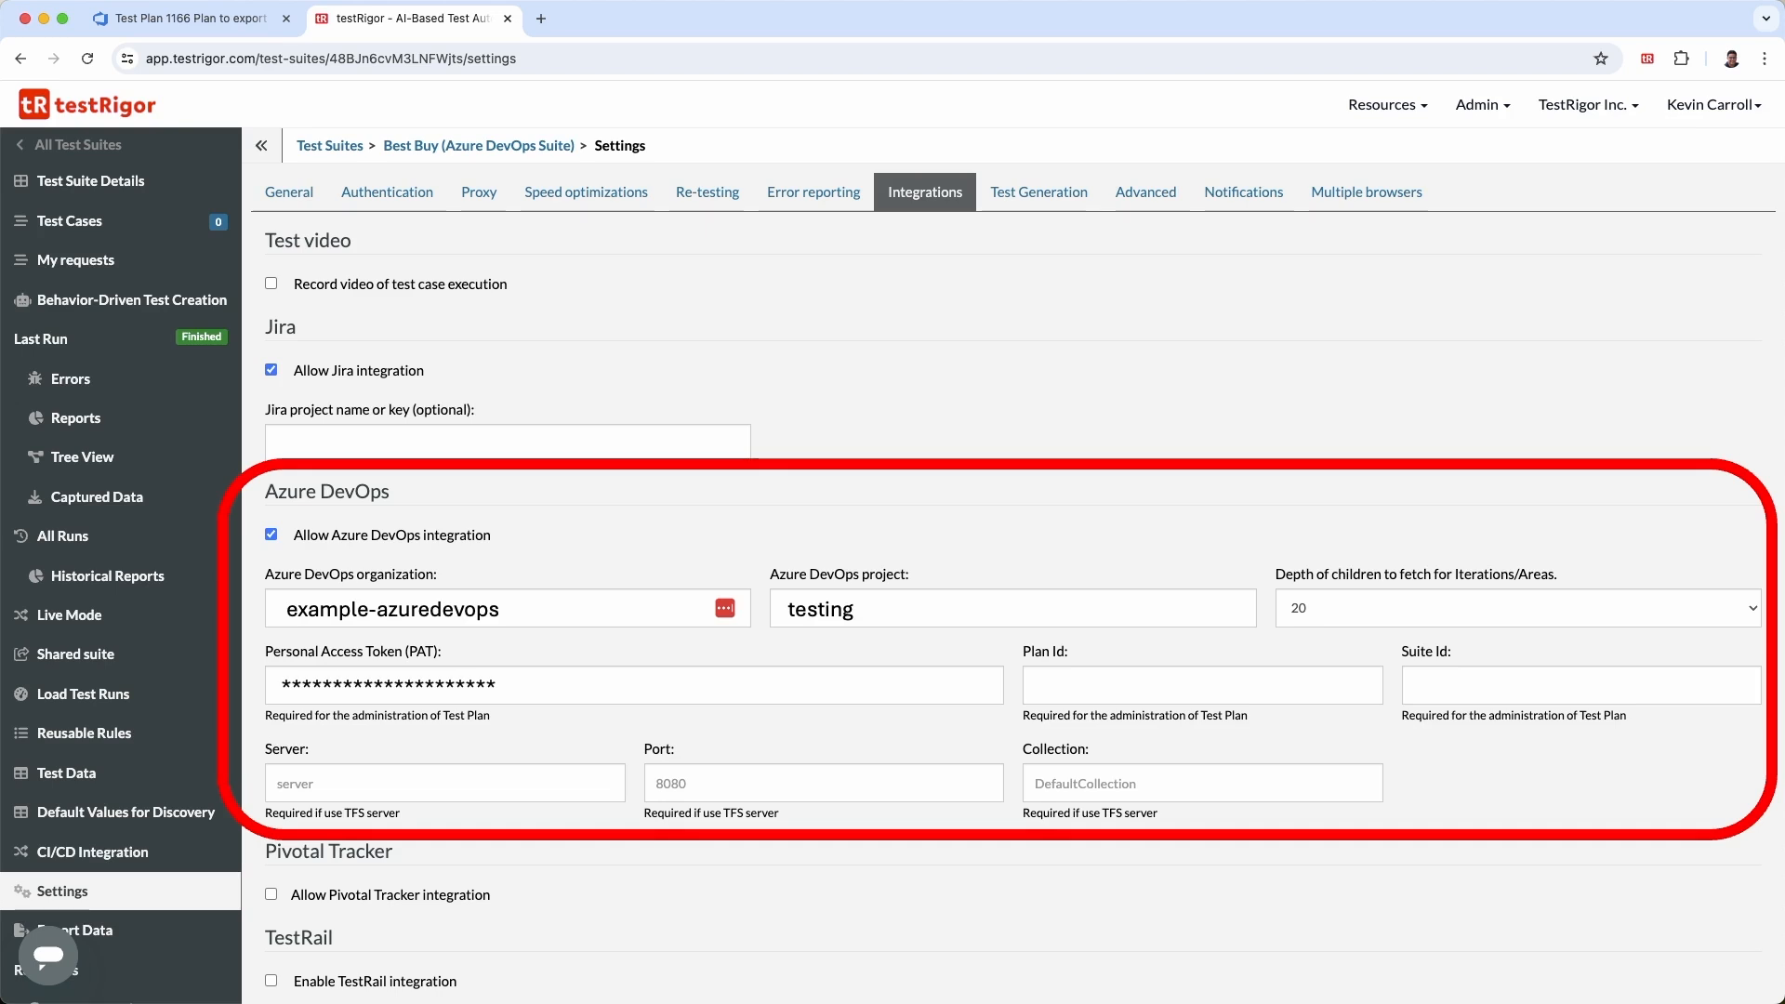
text(*******)
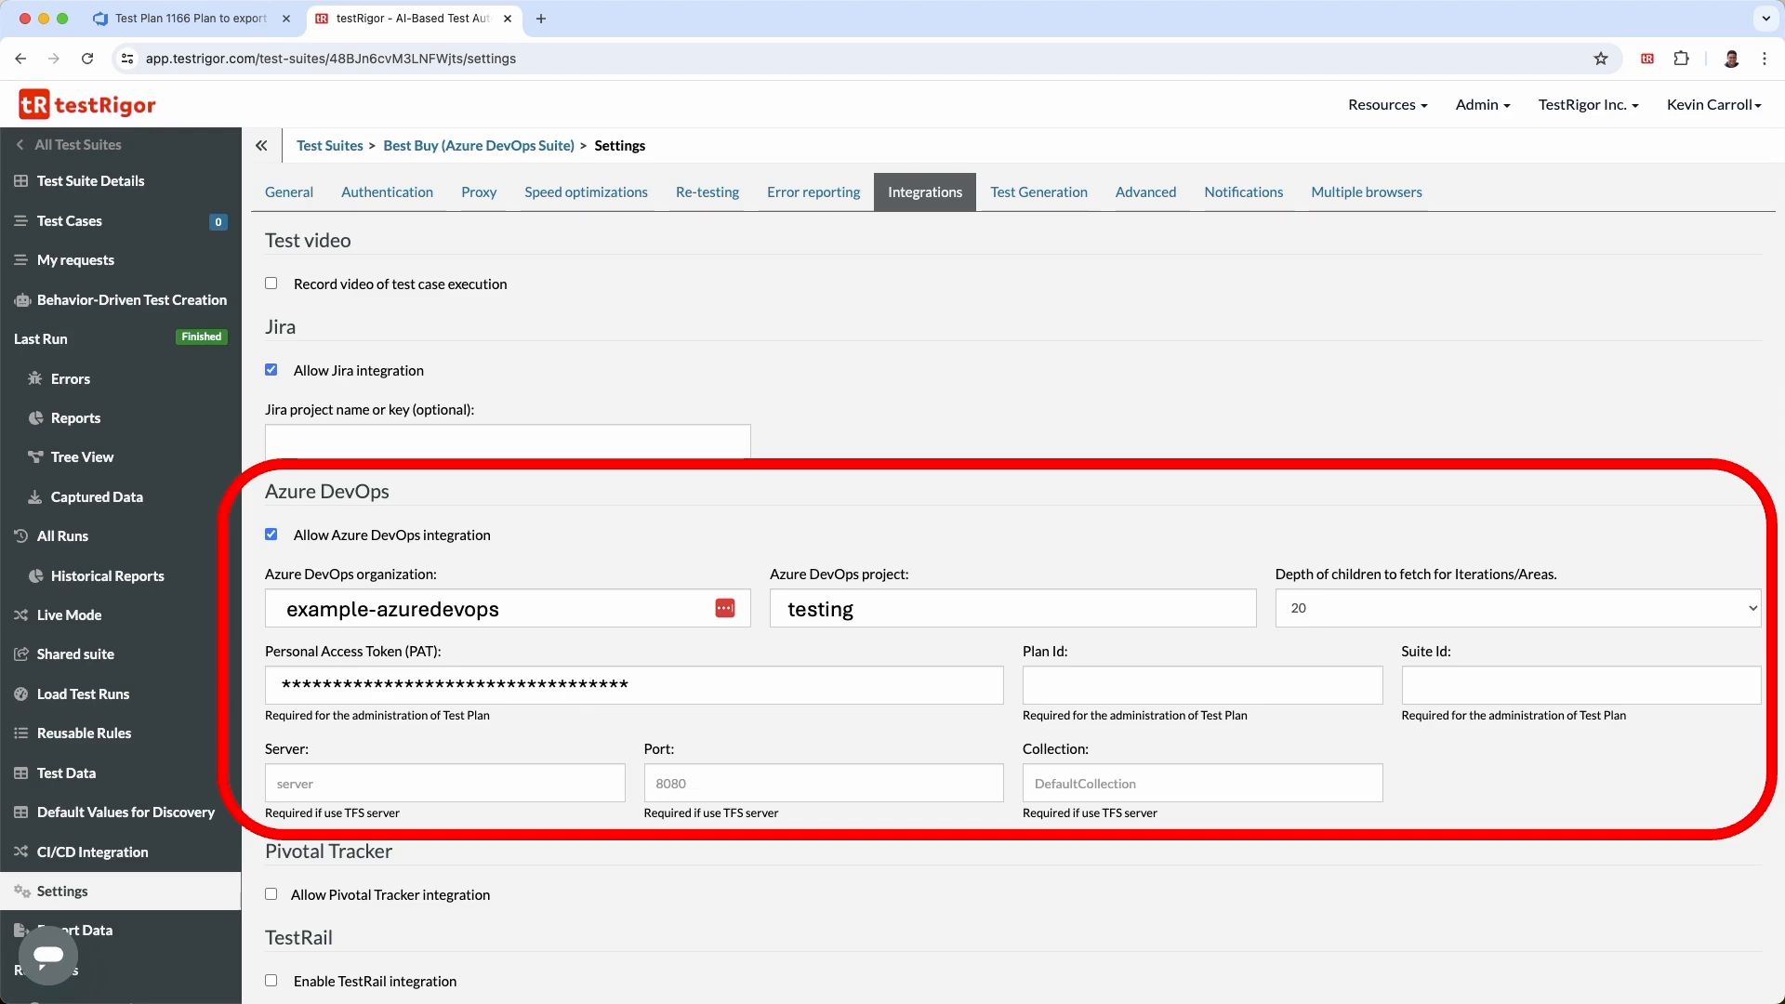
text(1166)
- Enter the Personal Access Token, and set the Plan Id to 1166 and the Suite Id to 1168
key(Tab)
text(1168)
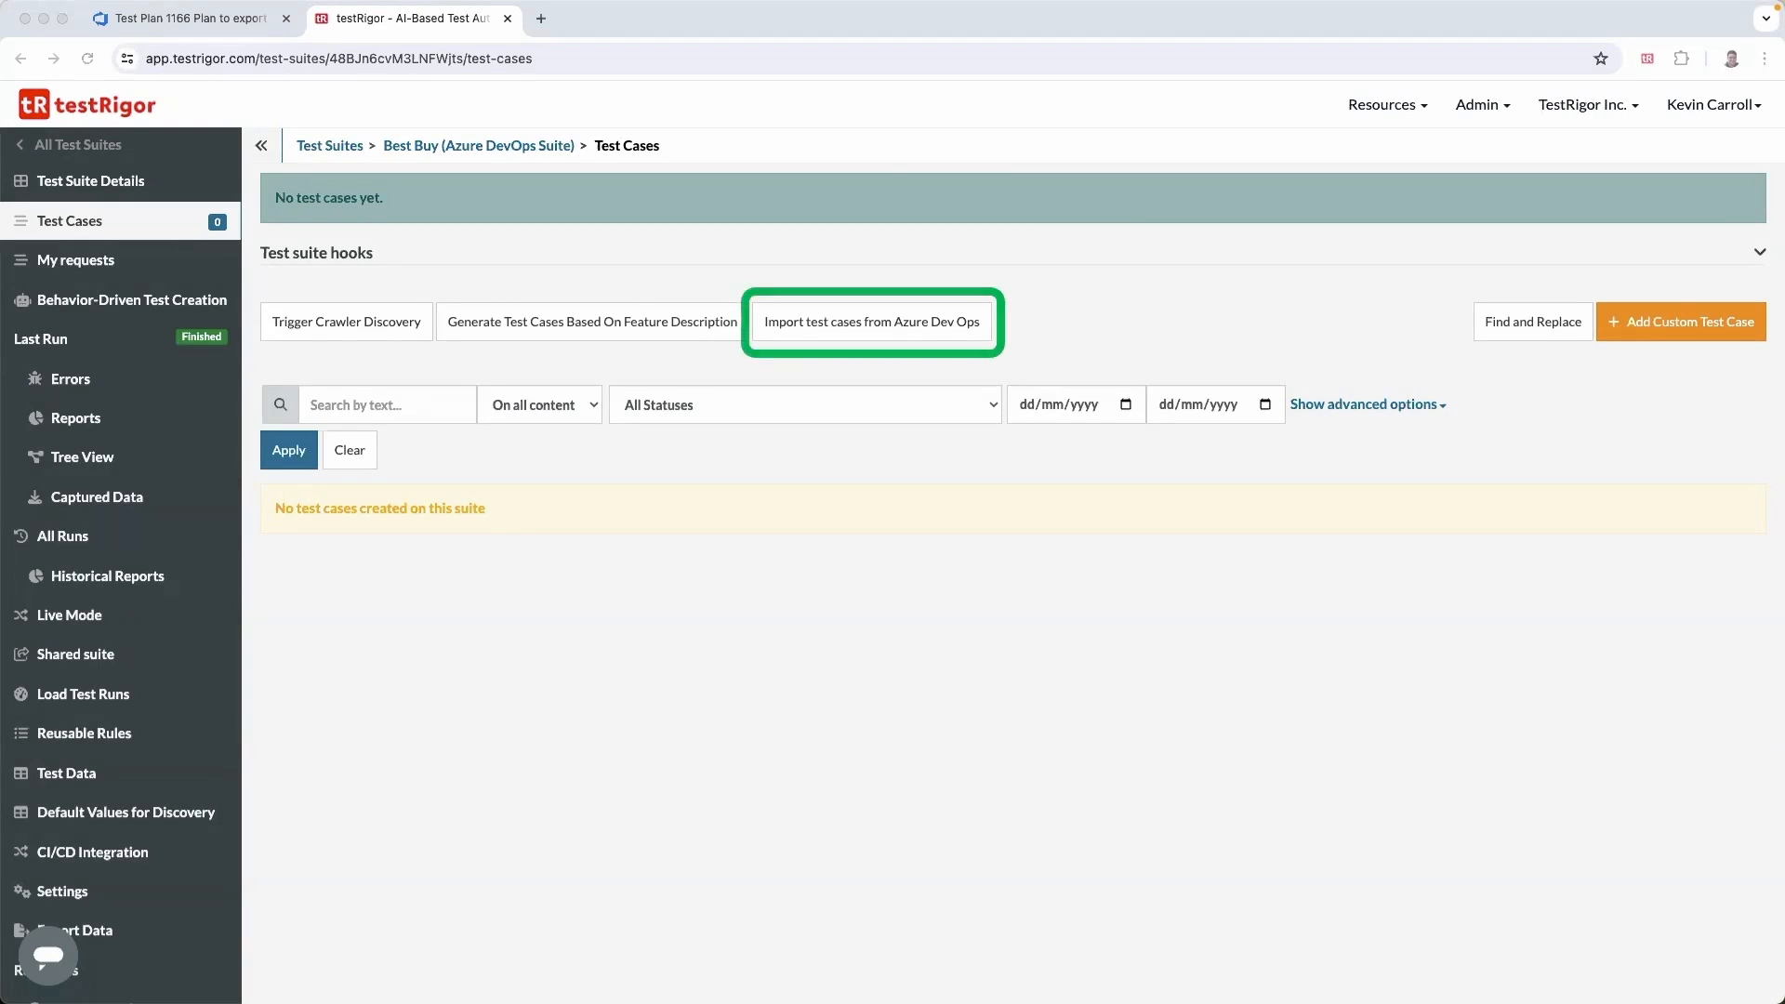
- Import all test cases from Azure DevOps, keeping them linked with the test case management system
click(883, 322)
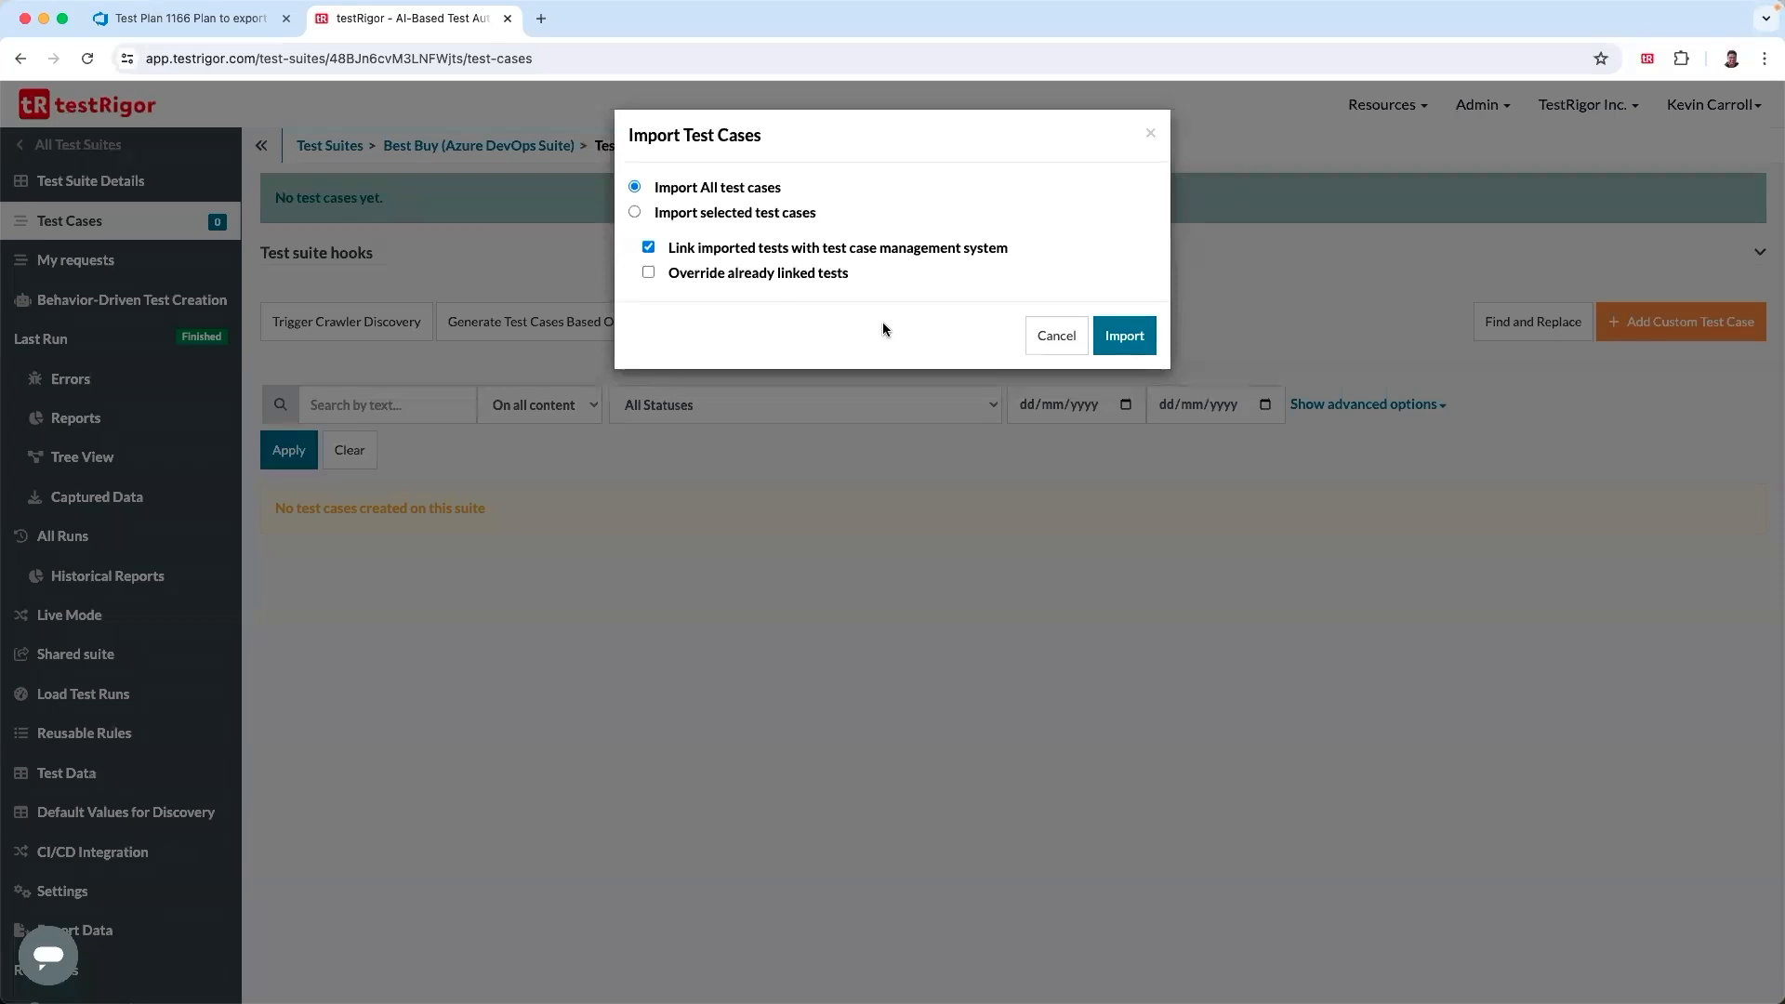
click(635, 212)
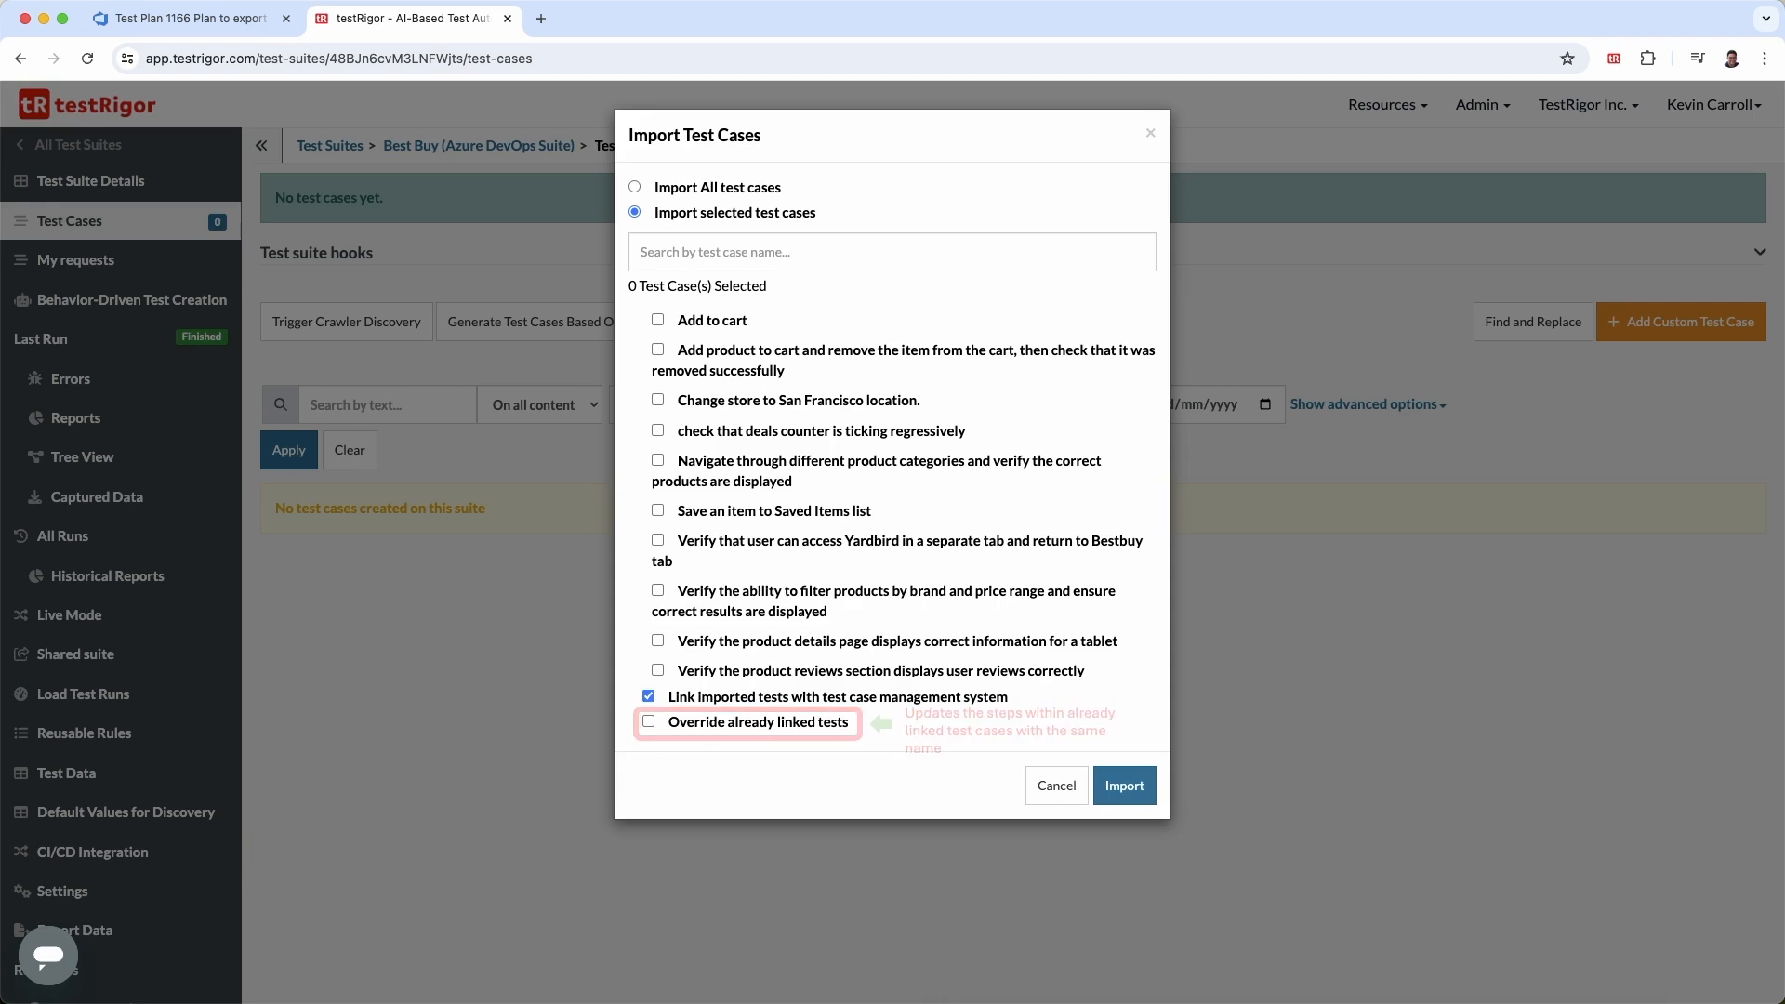
click(636, 187)
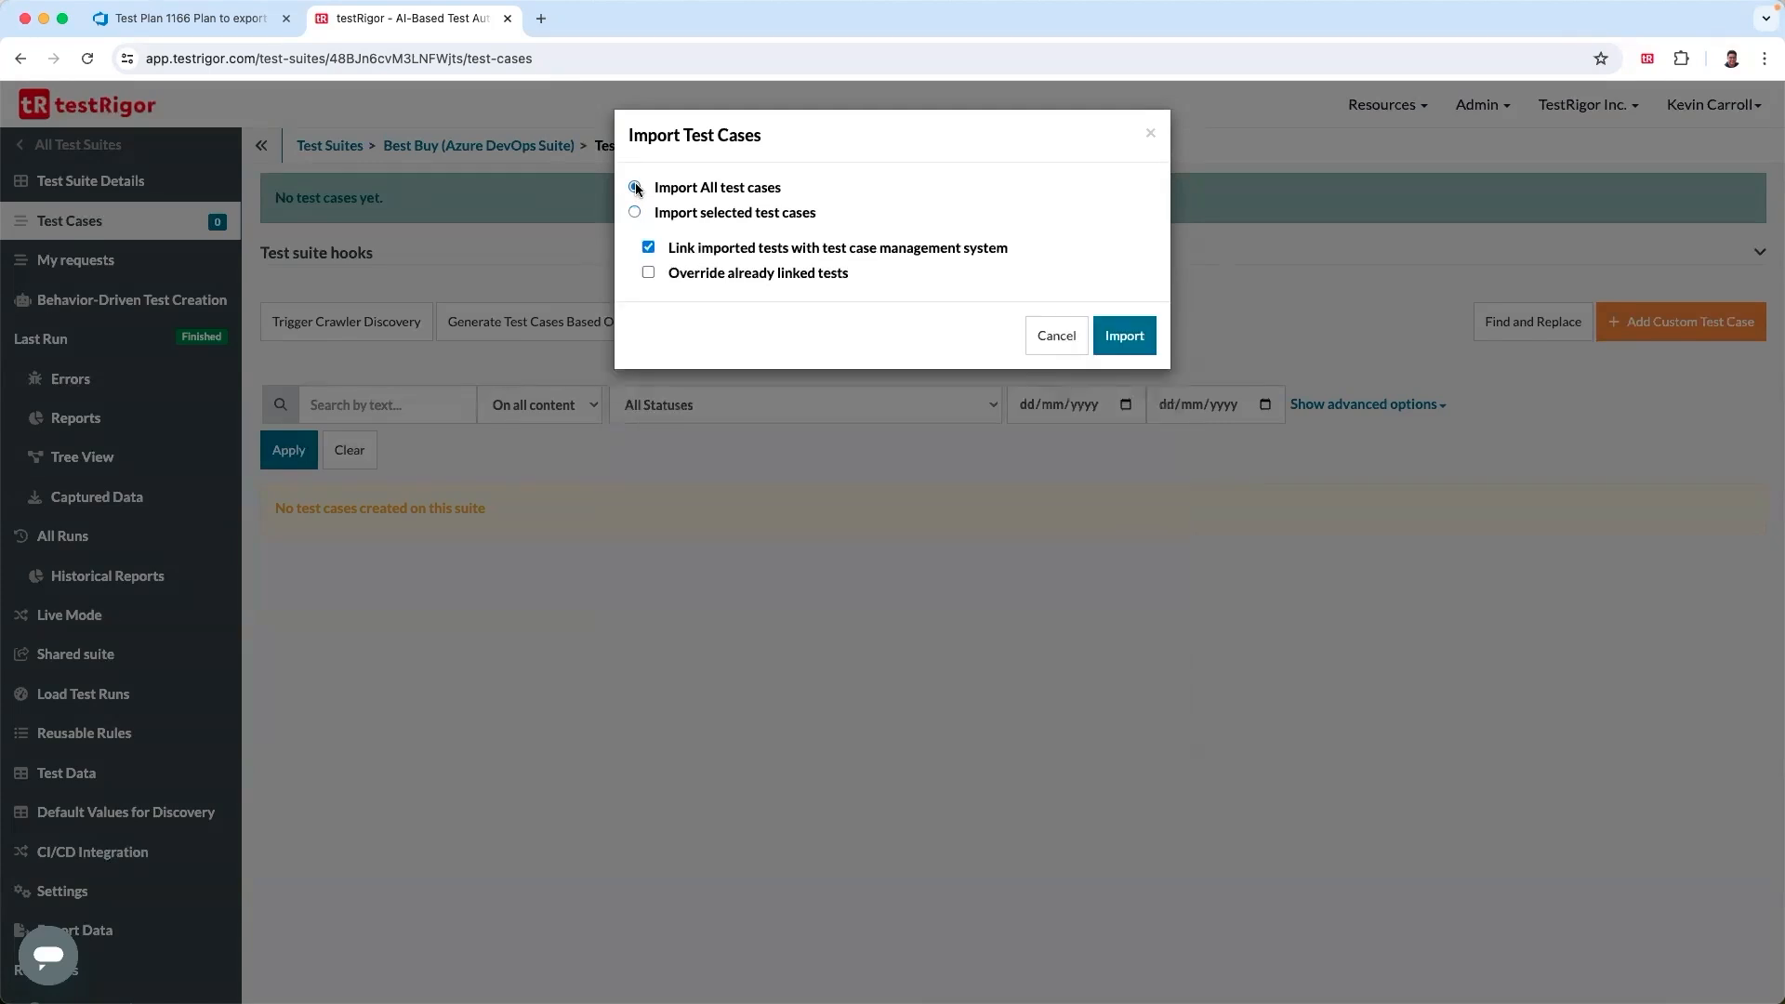
click(1123, 340)
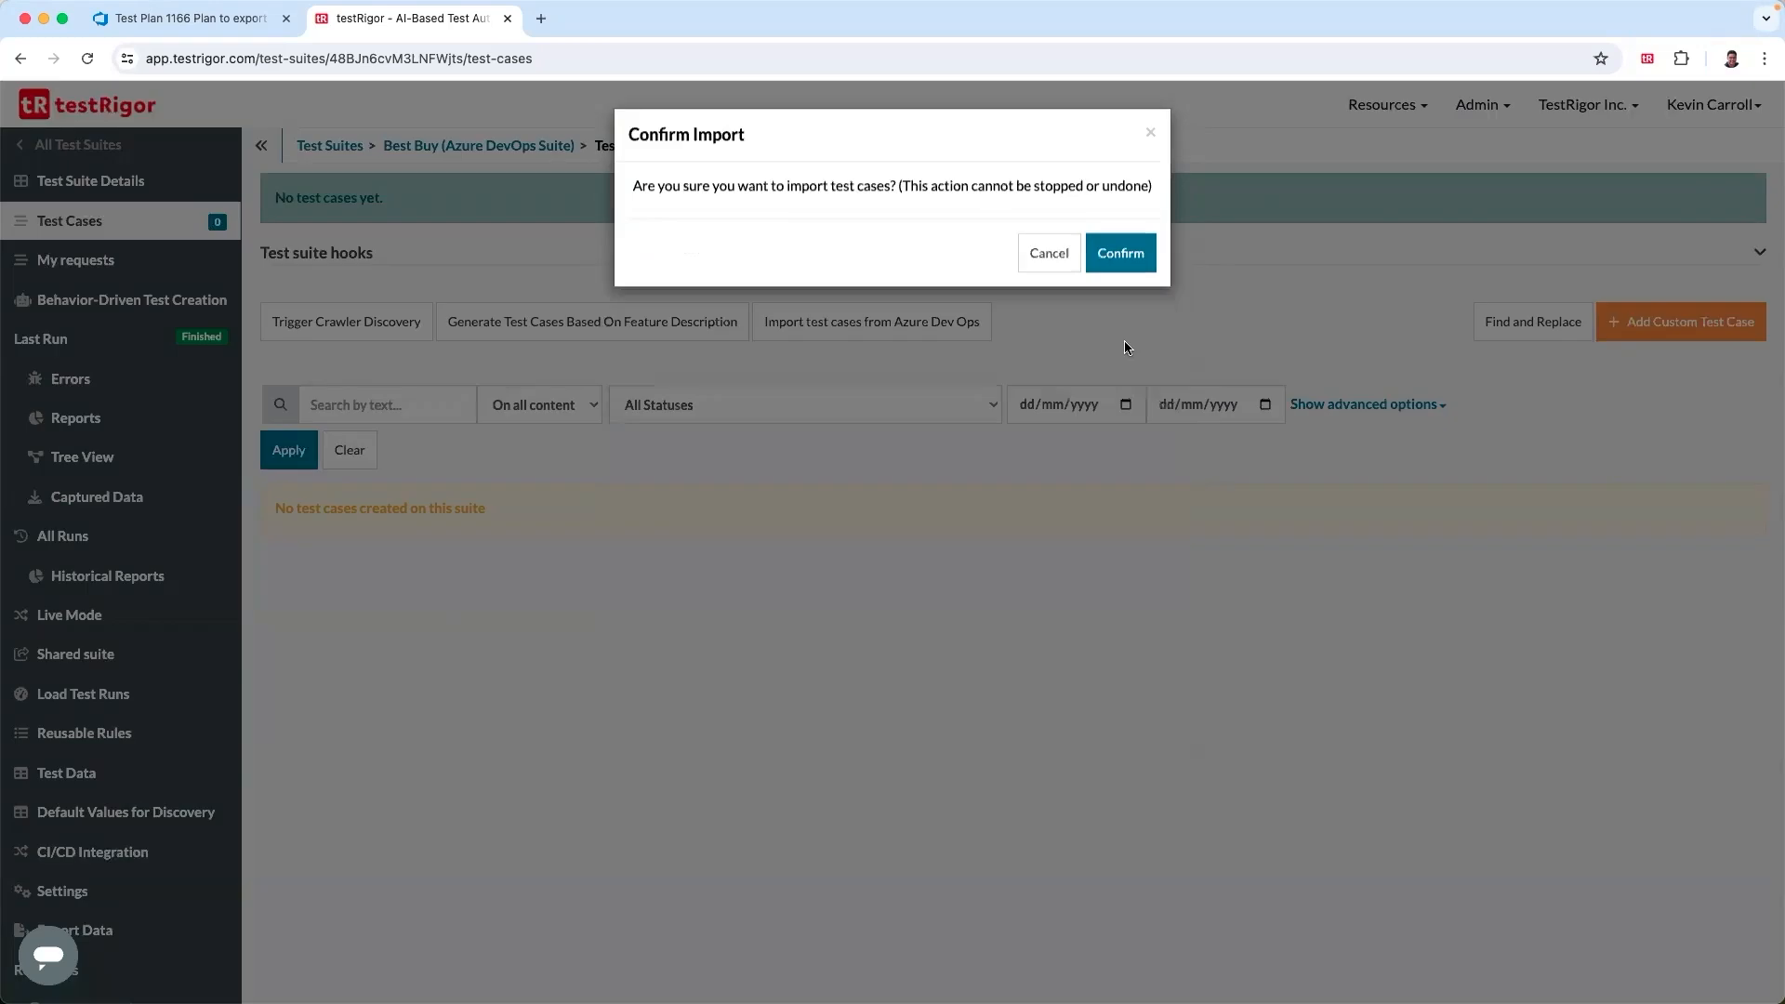
click(1122, 255)
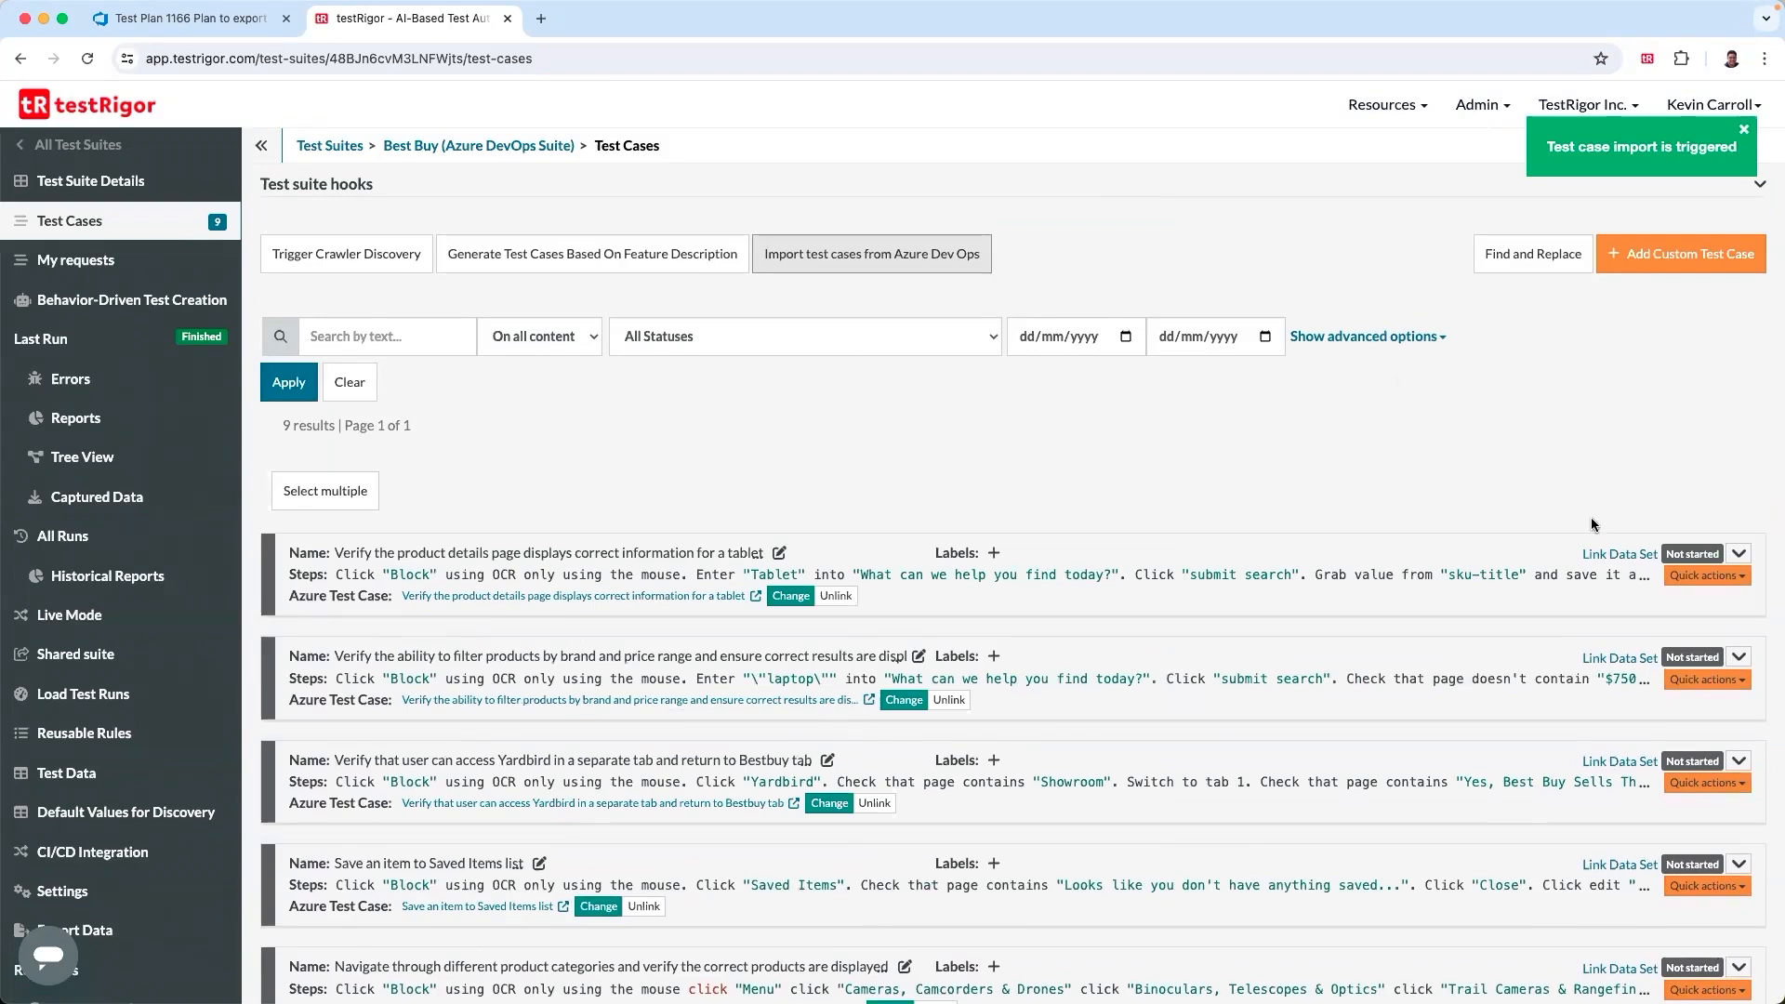
- Open the test case 'Verify the product details page displays correct information for a tablet' for quick editing
click(1734, 555)
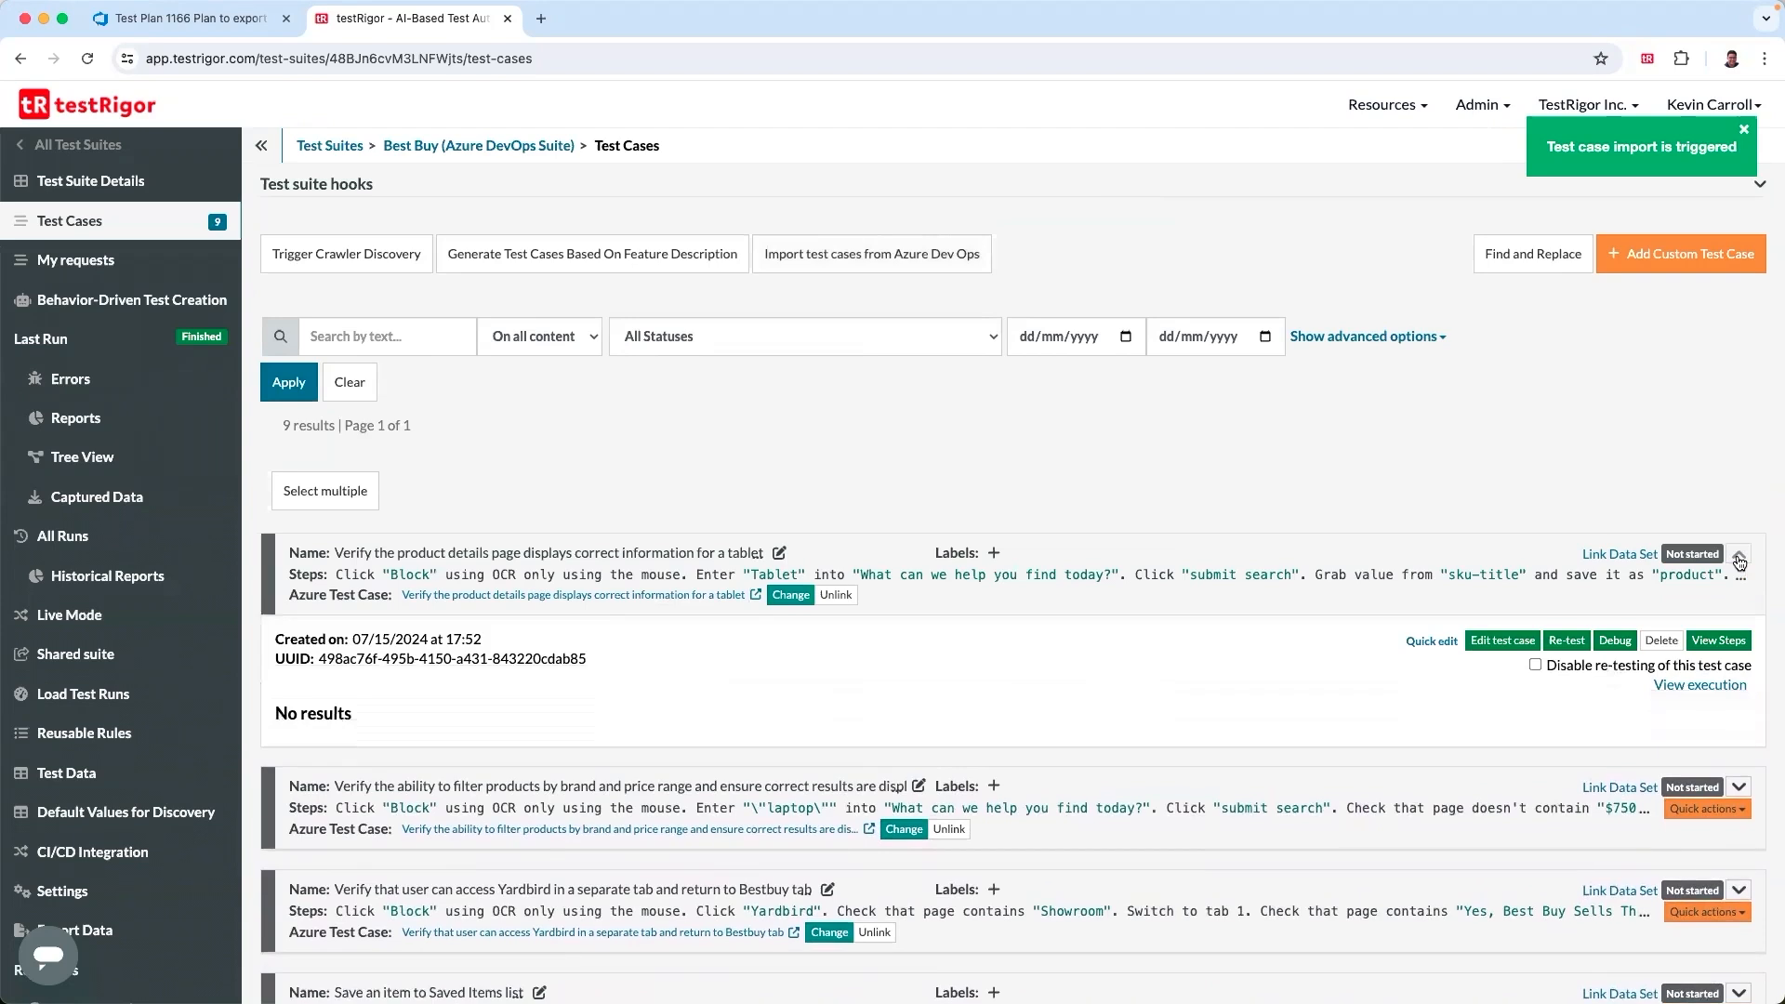
click(1426, 641)
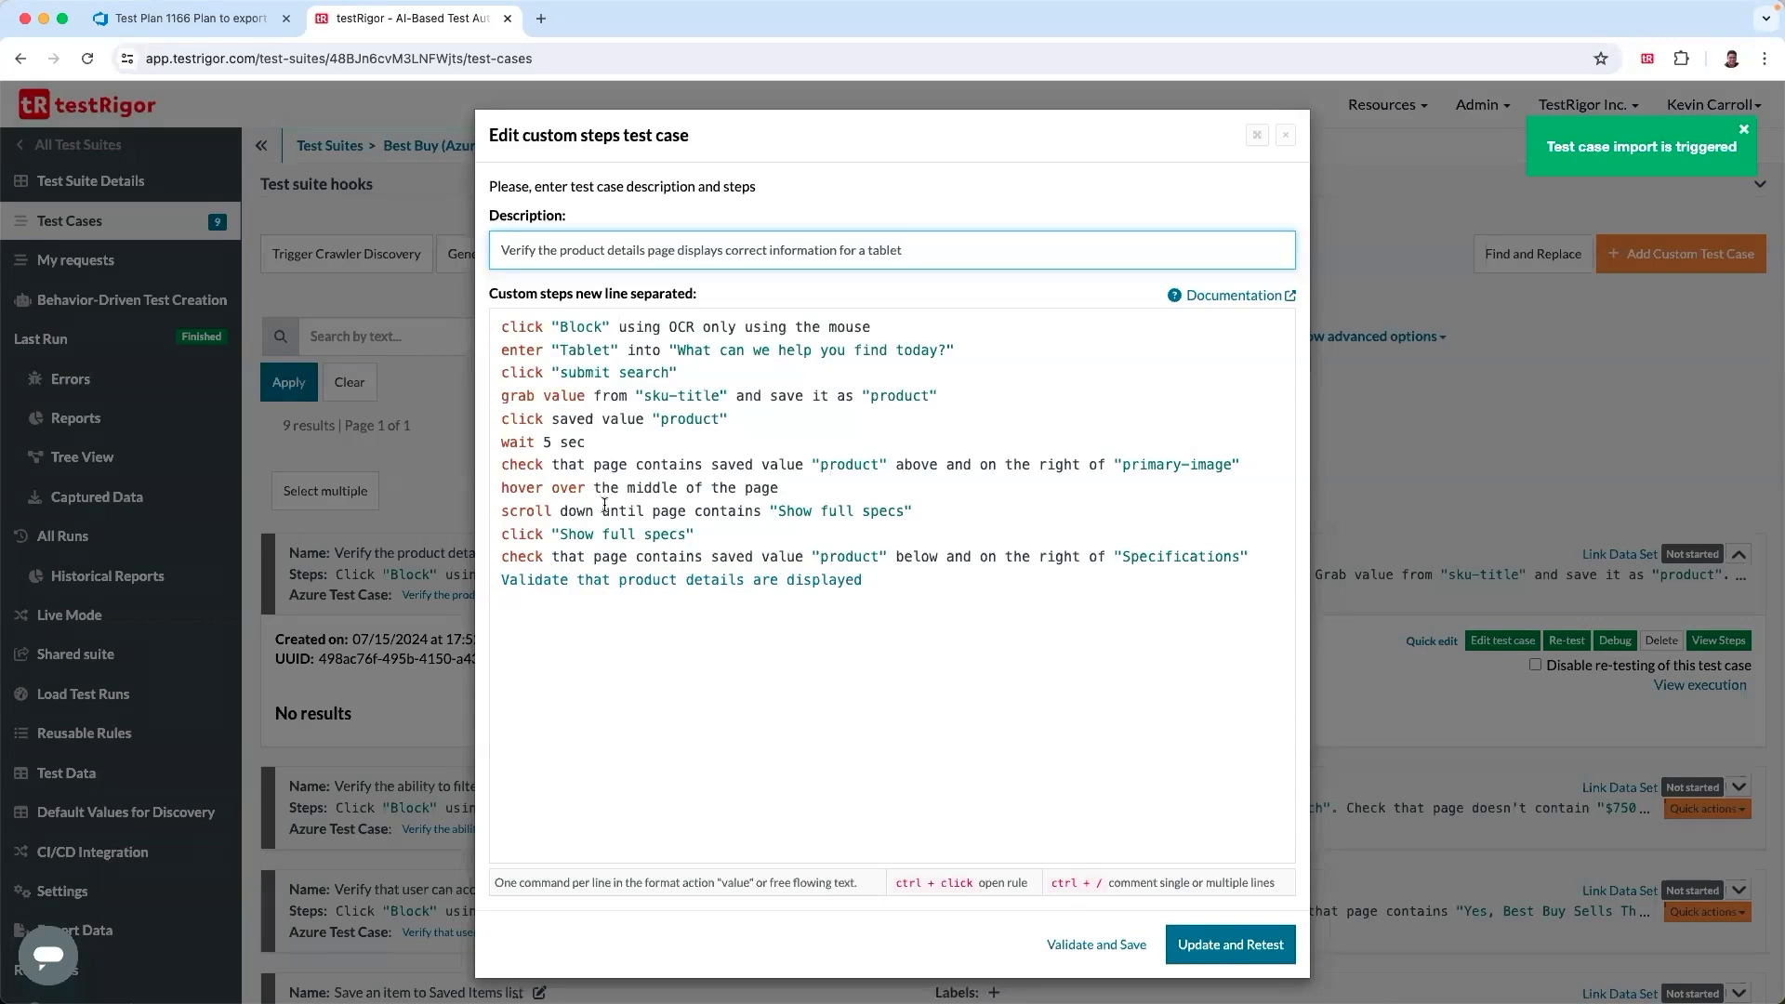
- Try to add a 'check that page contains' line below the last custom step of the test case
click(891, 579)
key(Return)
text(check t)
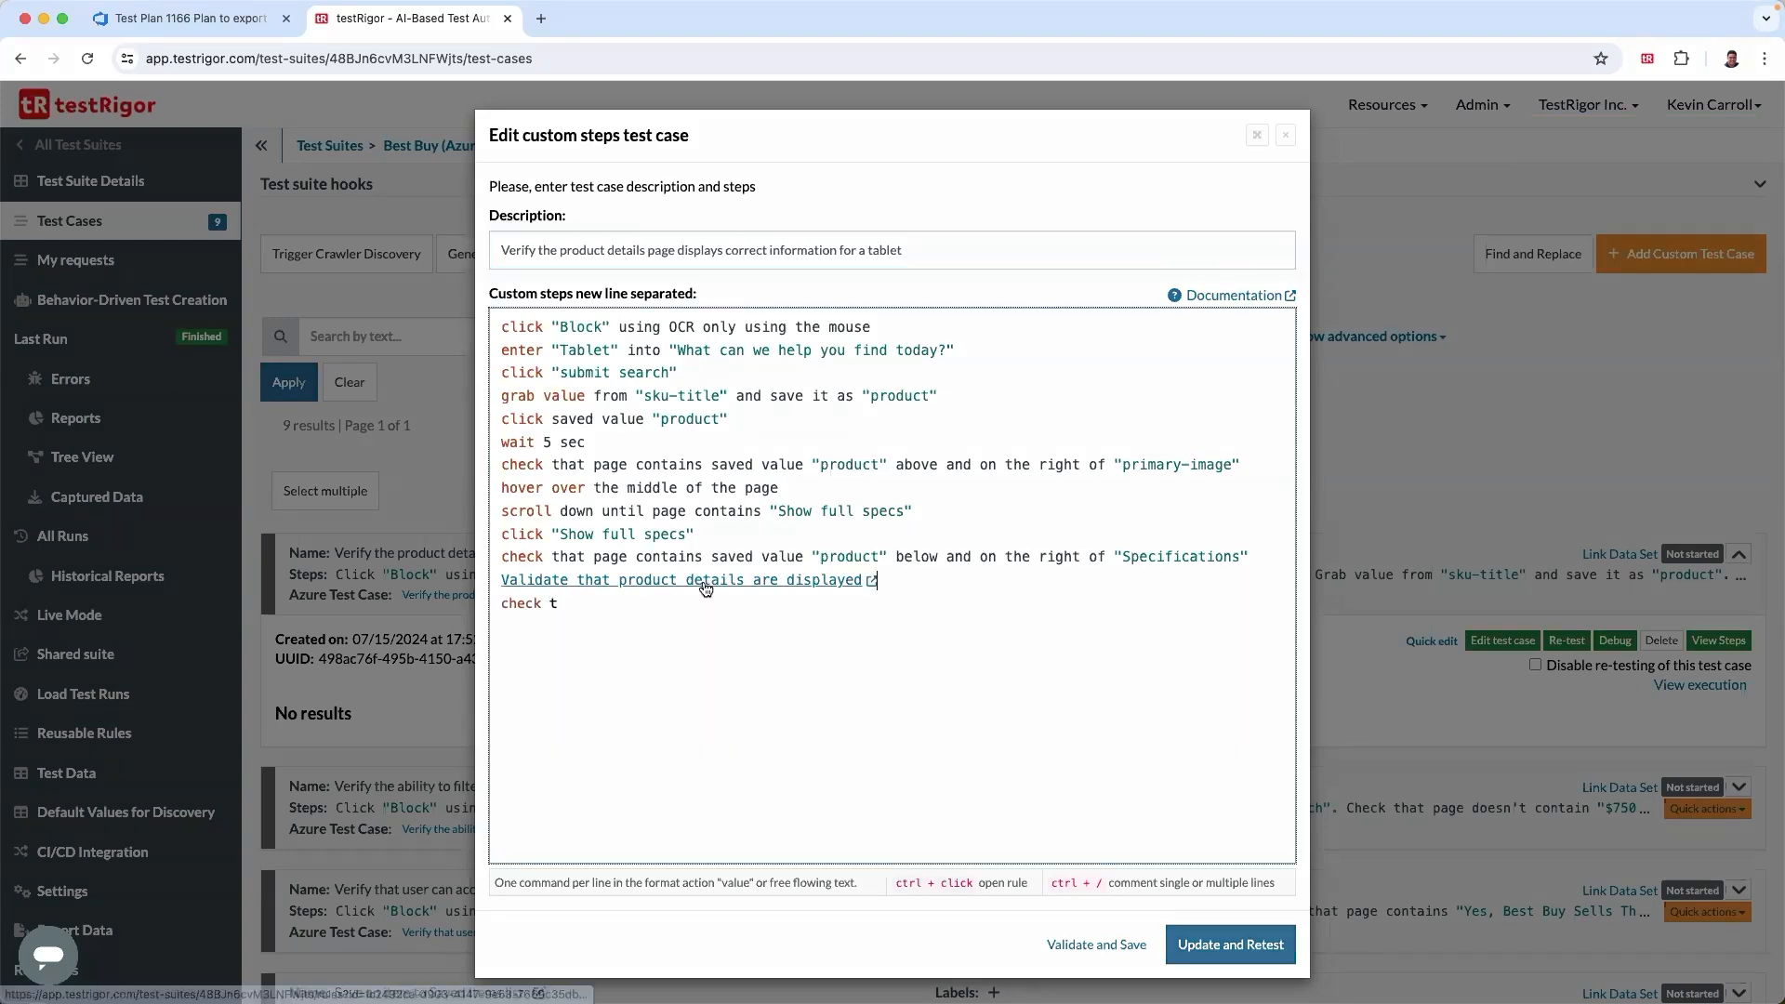
text(hat page contains "Logou)
- Copy the step 'Validate that product details are displayed', close the test case, and open the reusable rule with that name using the name filter
drag(865, 581, 493, 592)
key(super+c)
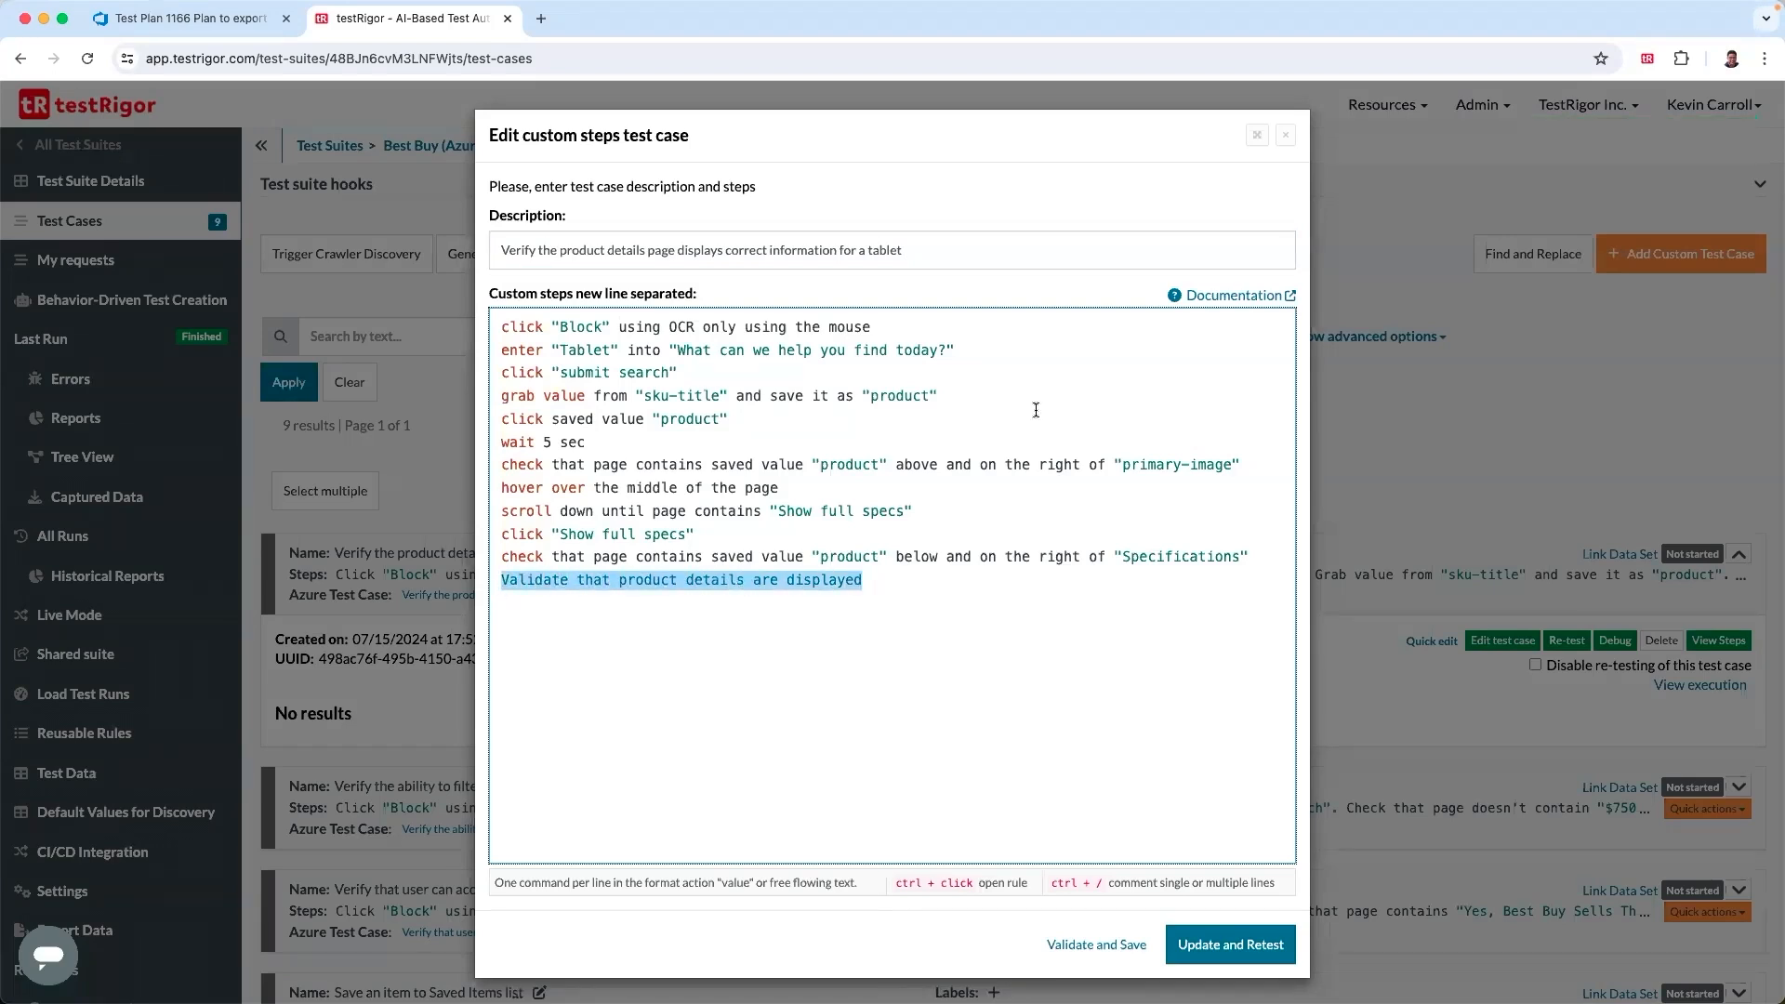
click(1284, 138)
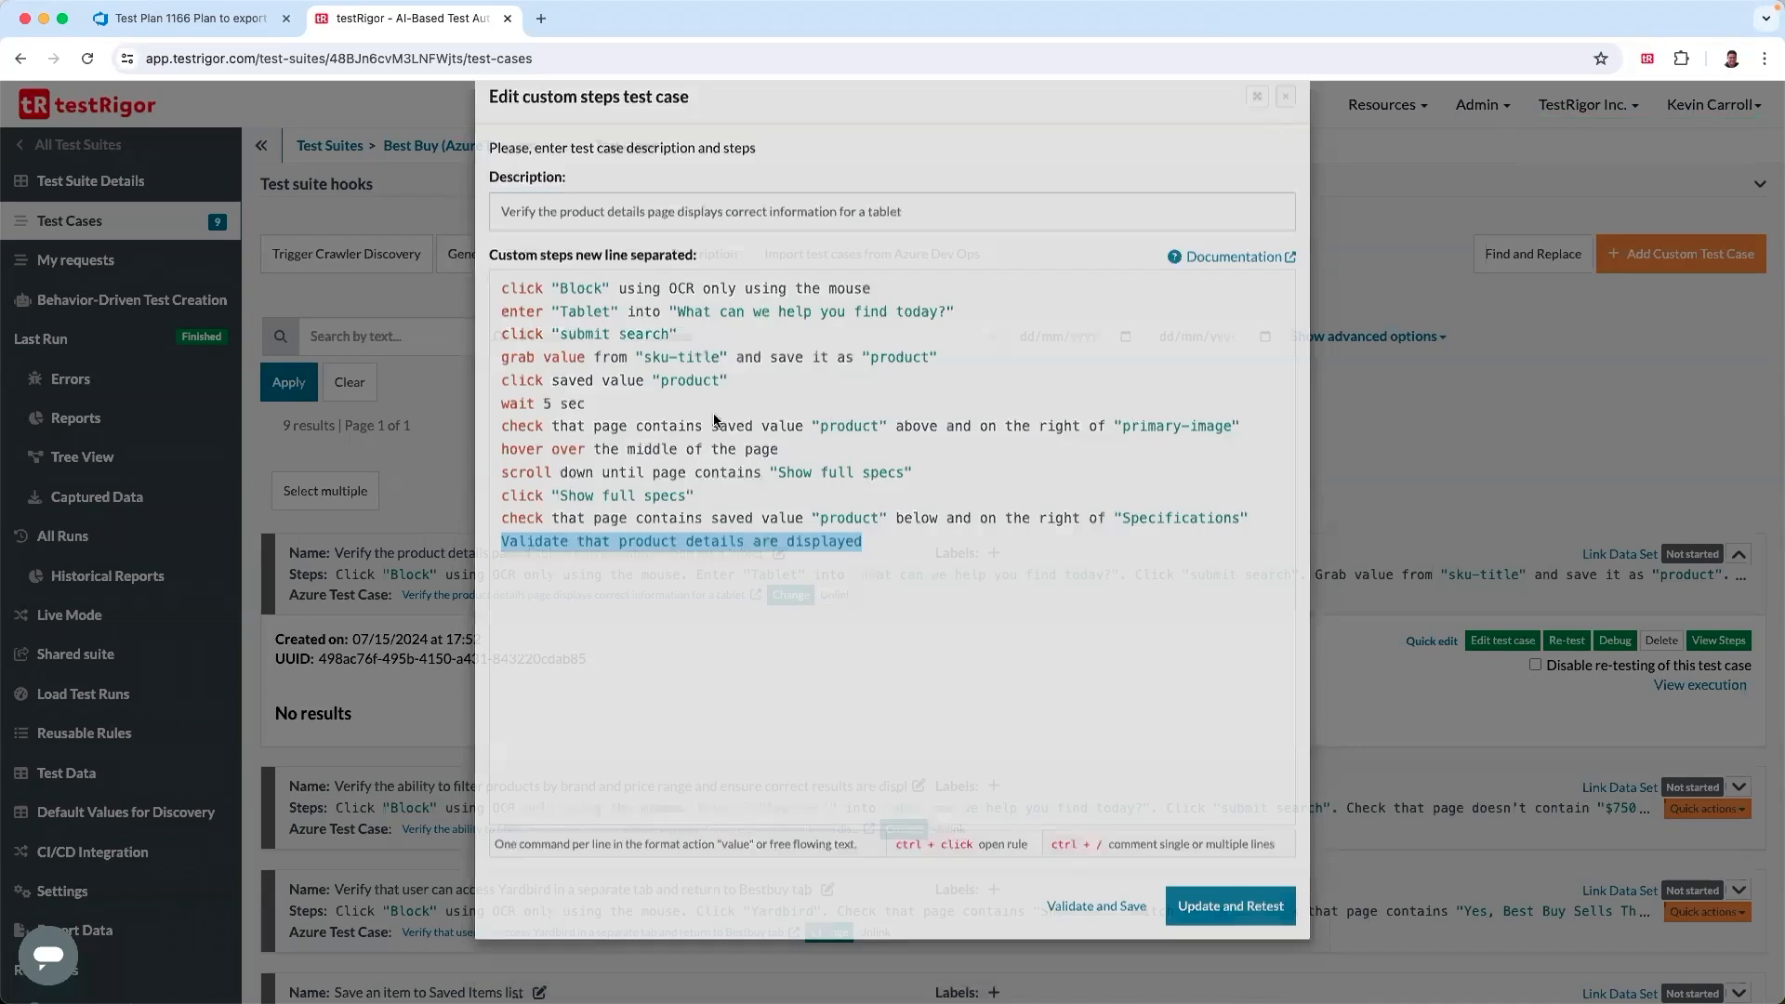
click(82, 733)
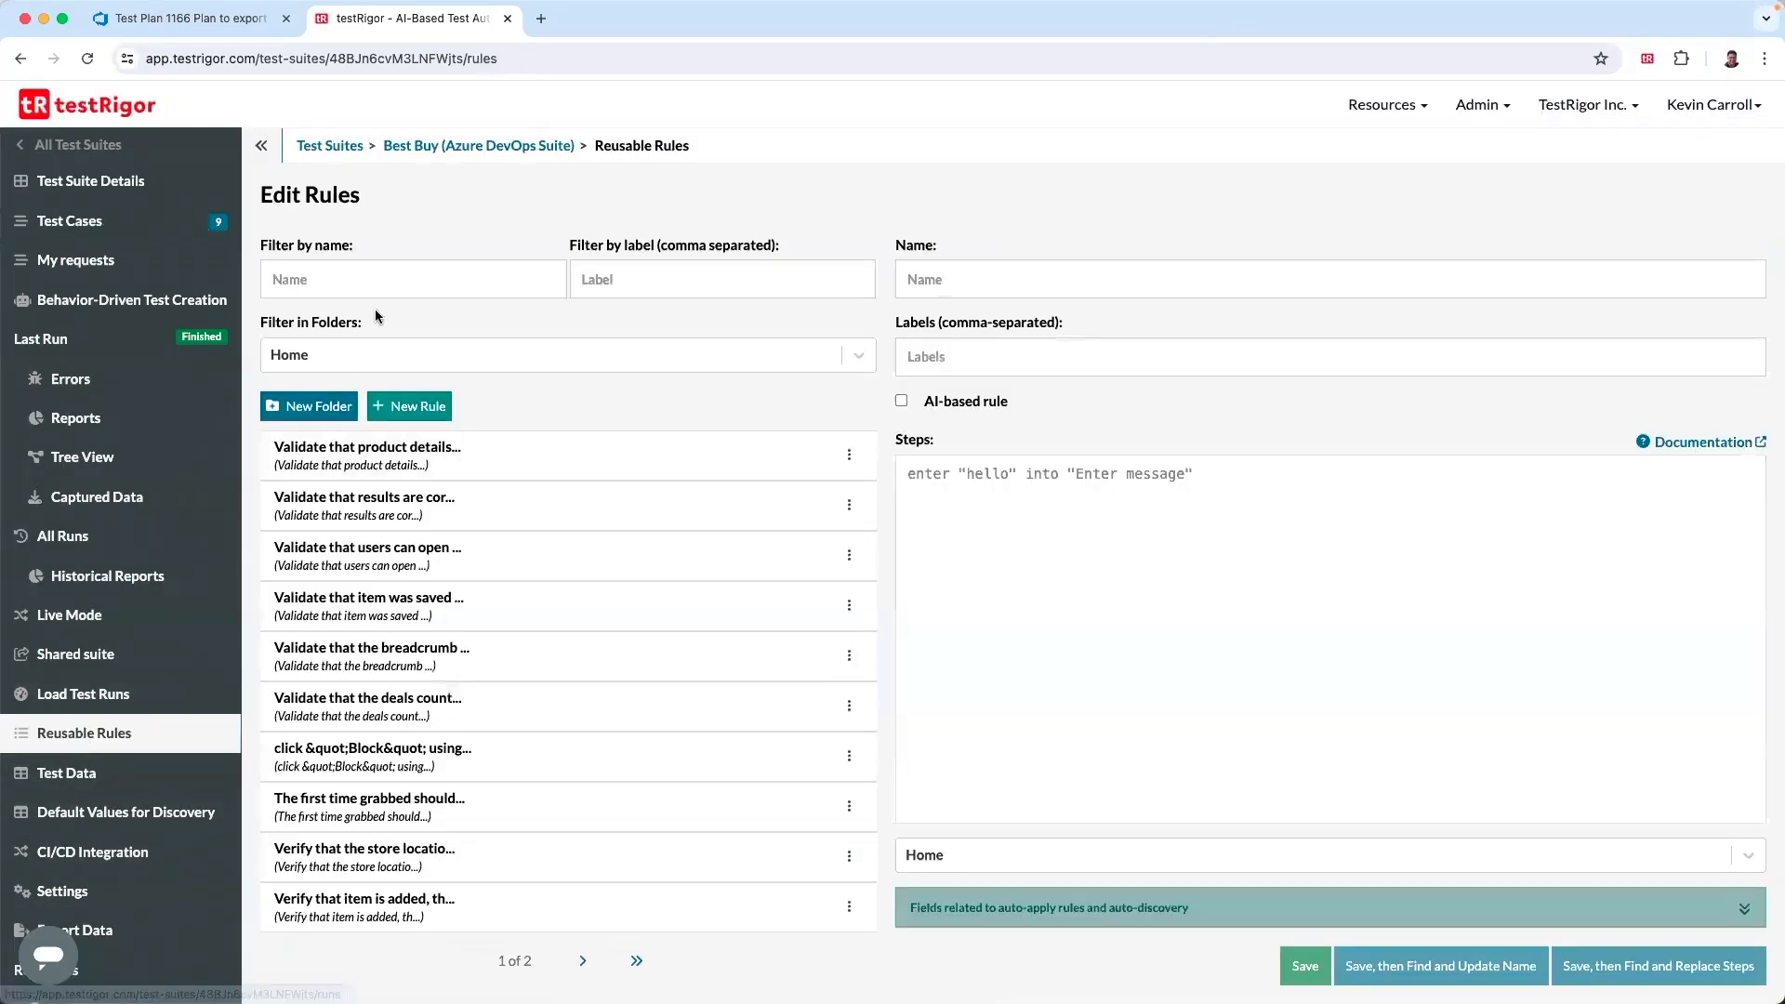
click(355, 279)
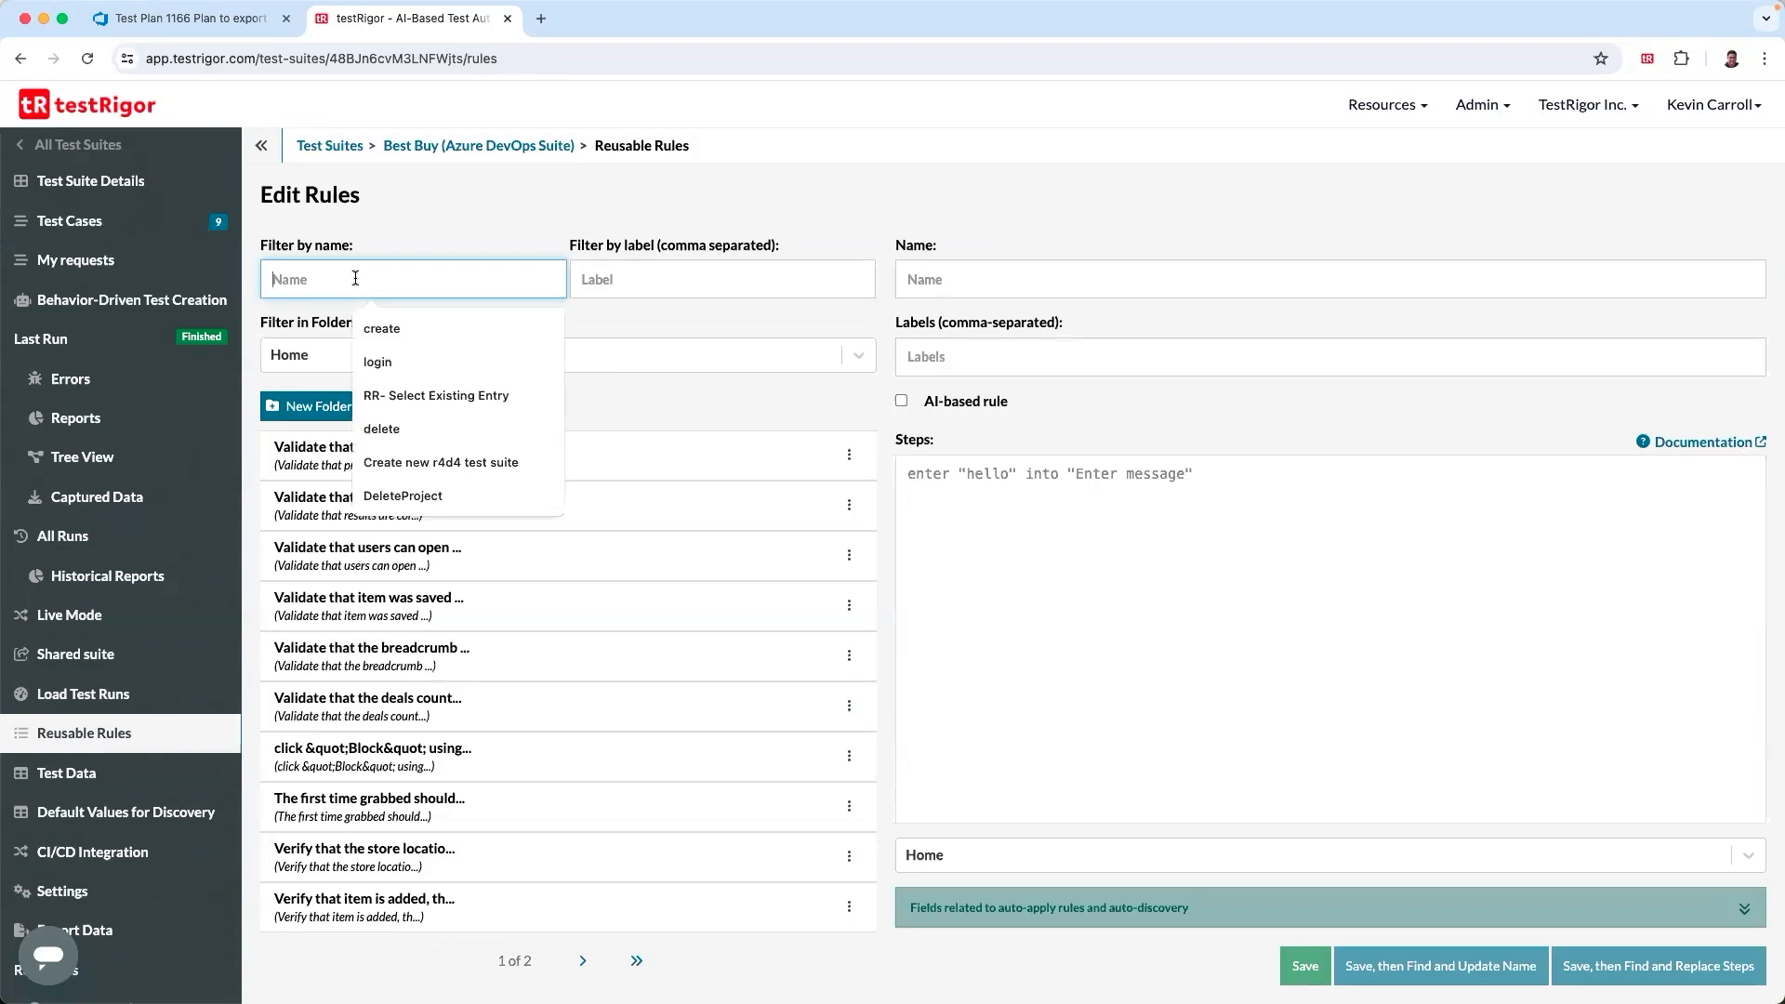
key(super+v)
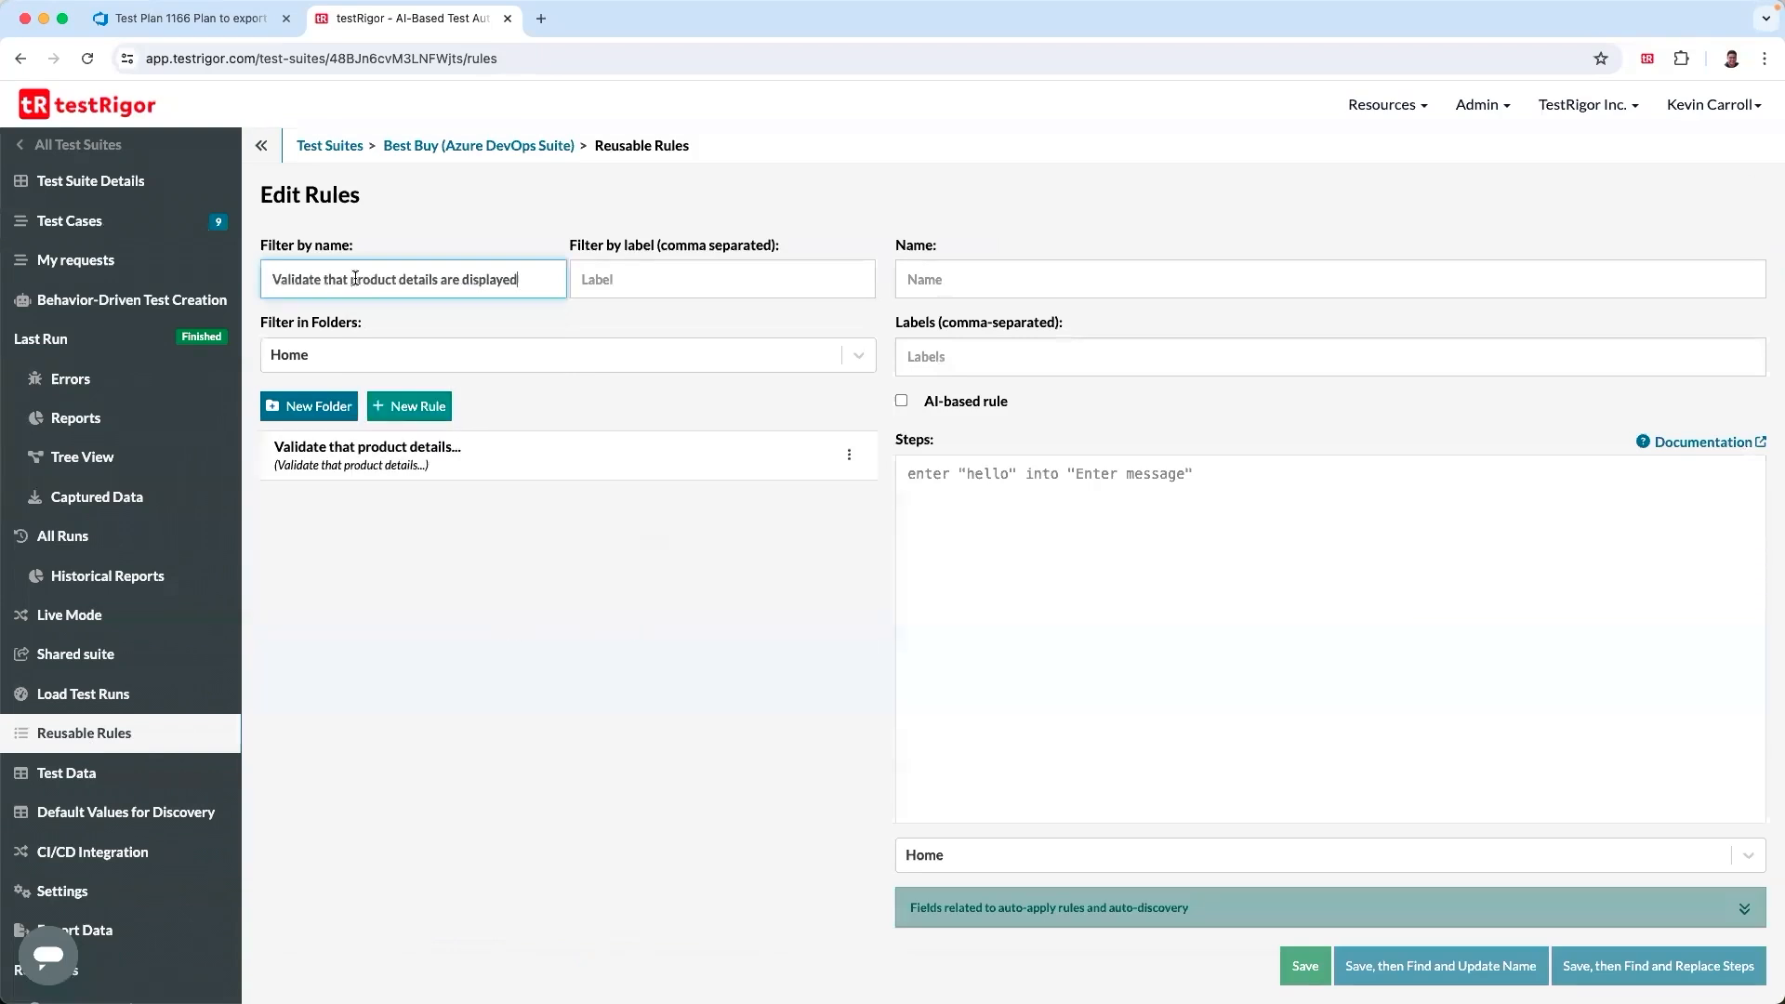
click(458, 459)
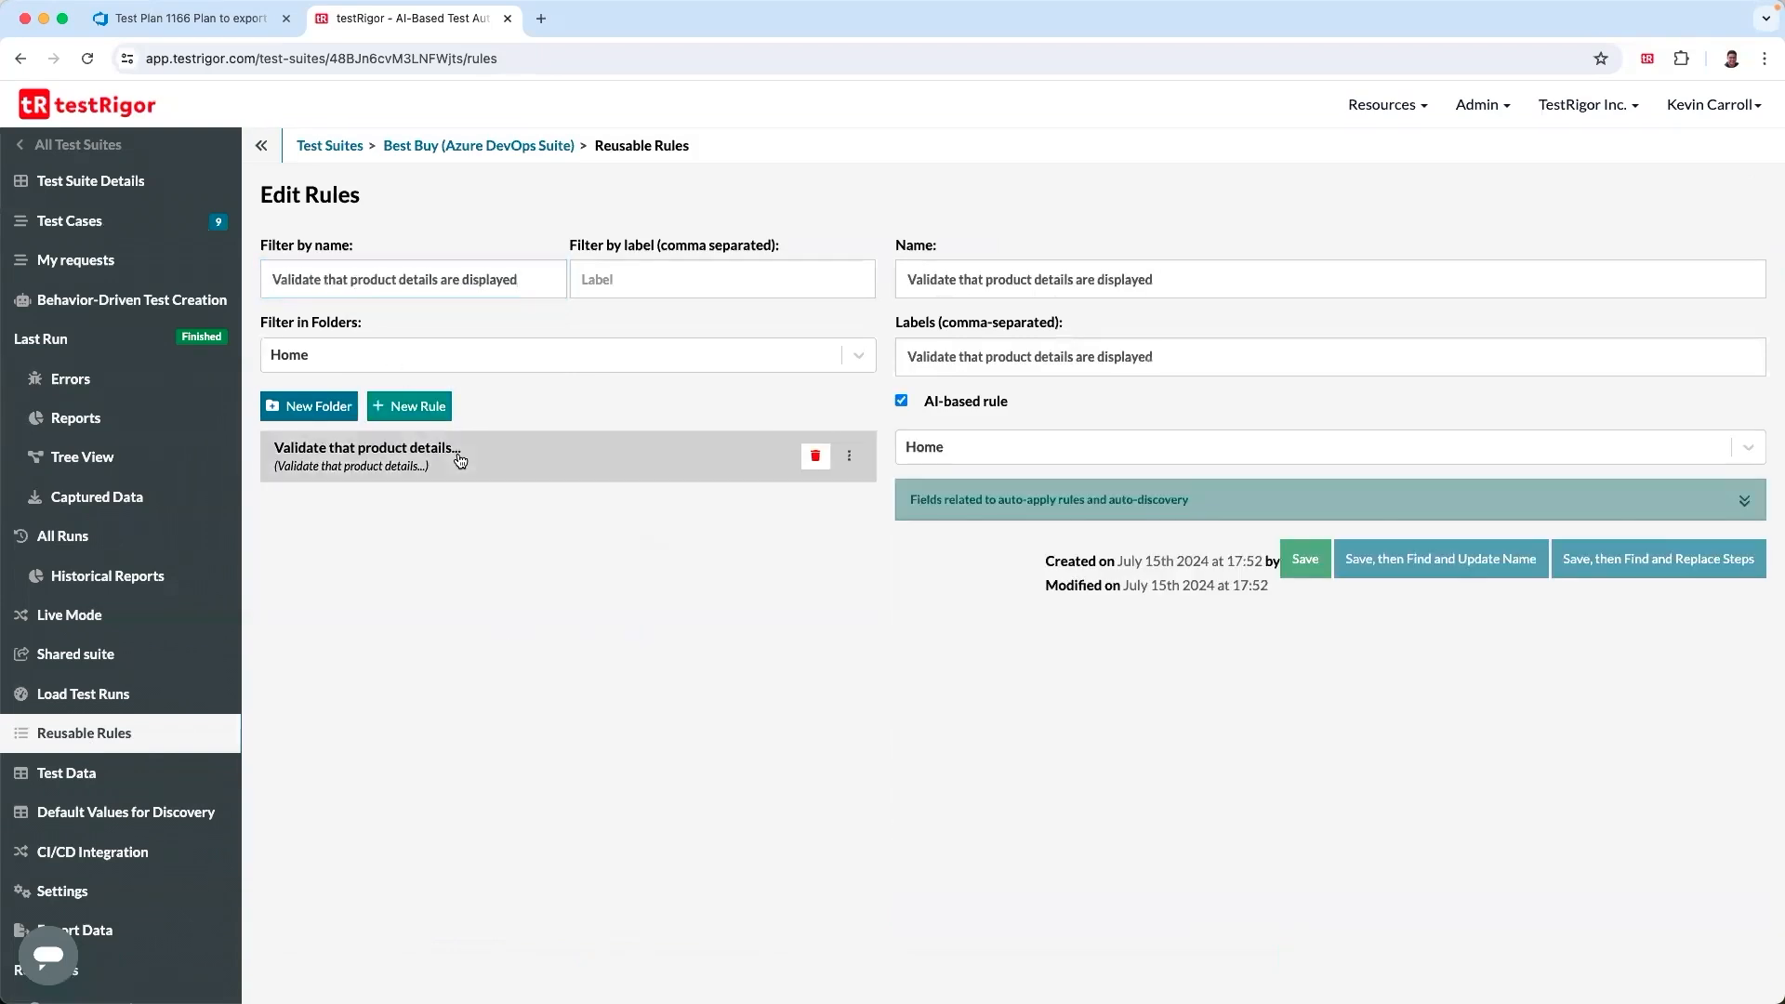
- Turn off the AI-based rule option and enter the first rule step 'scroll down until page contains stored value "product"'
click(902, 402)
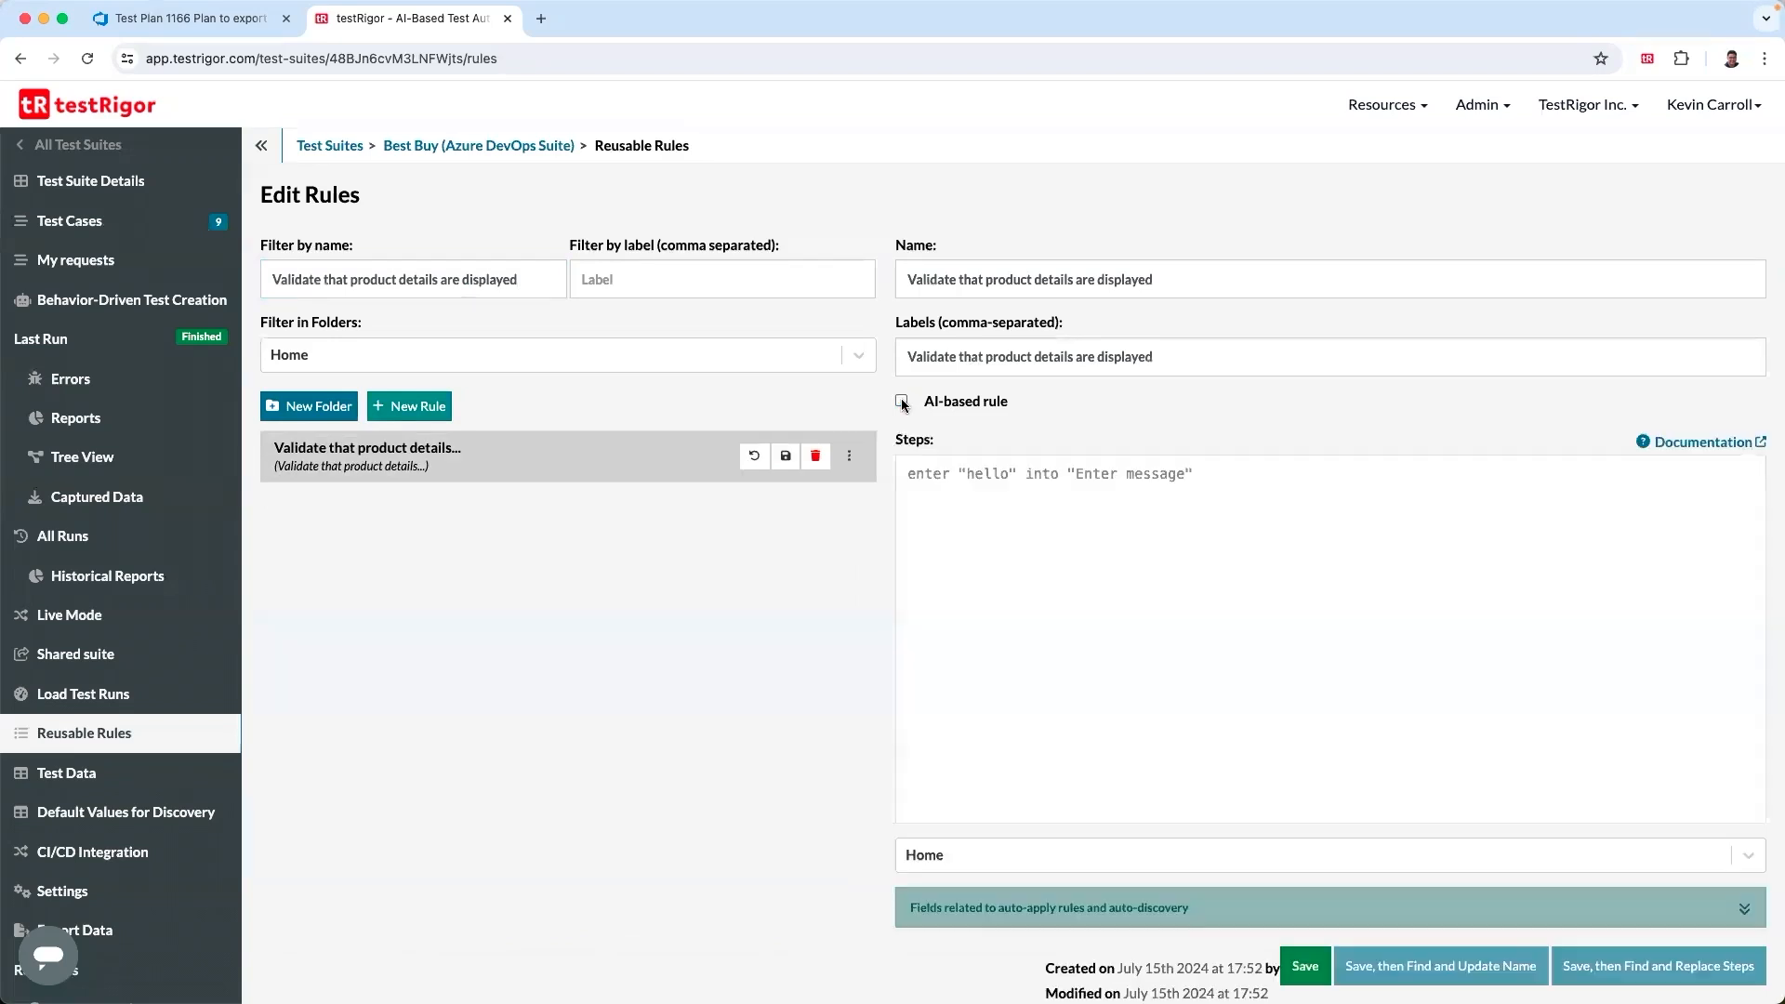
click(909, 476)
text(scroll)
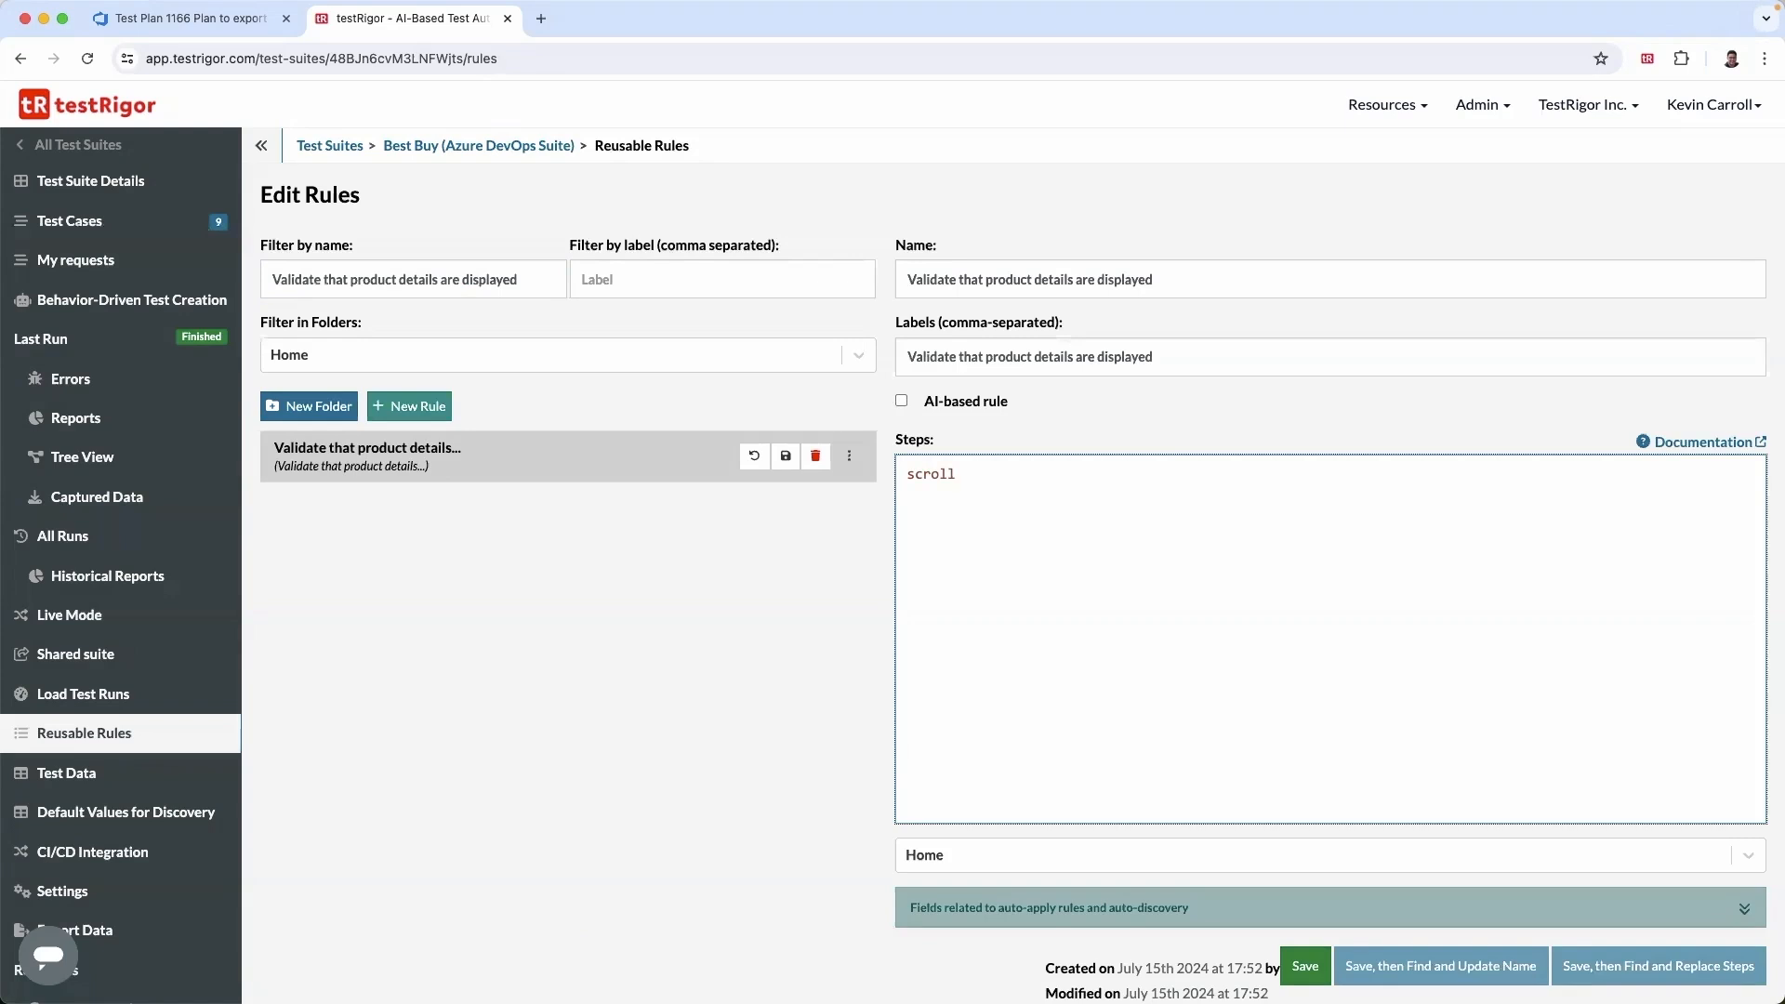
text( down until page contains stored value "product")
- Add the rule steps 'click stored value "product"' and 'check that page conatins stored value "product"'
key(Return)
text(cl)
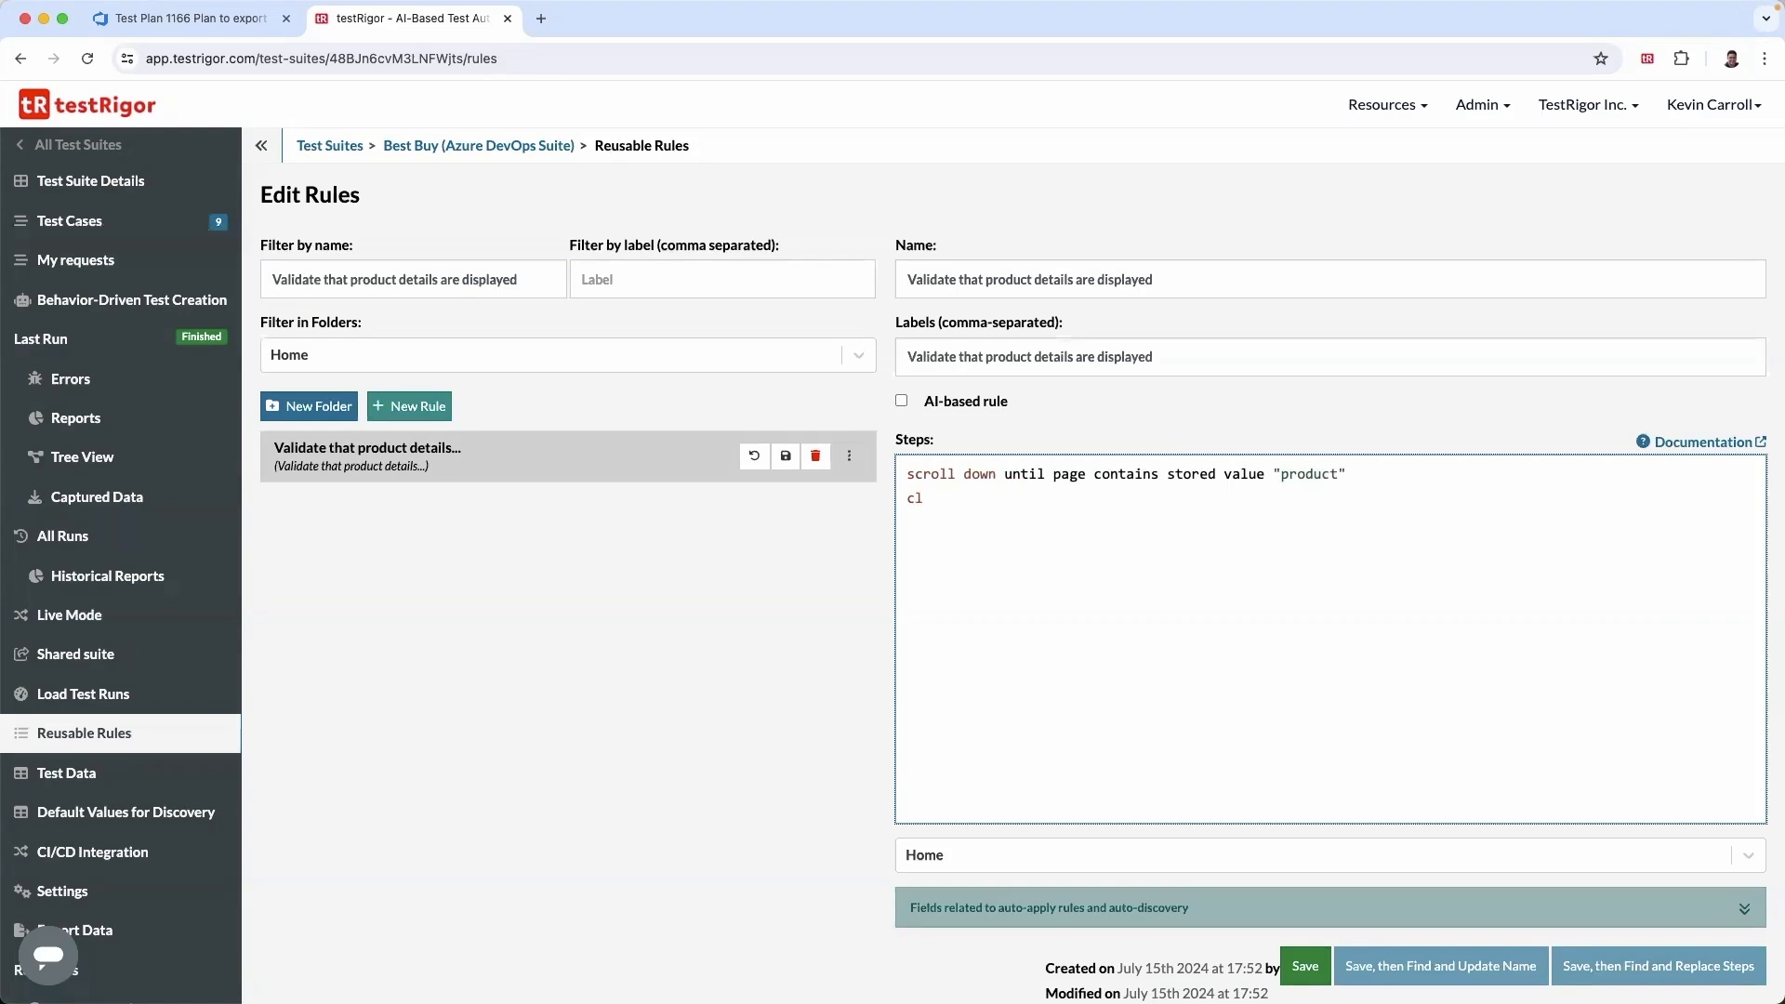
text(ick stored value "product")
key(Return)
text(check that page conatins stored valu)
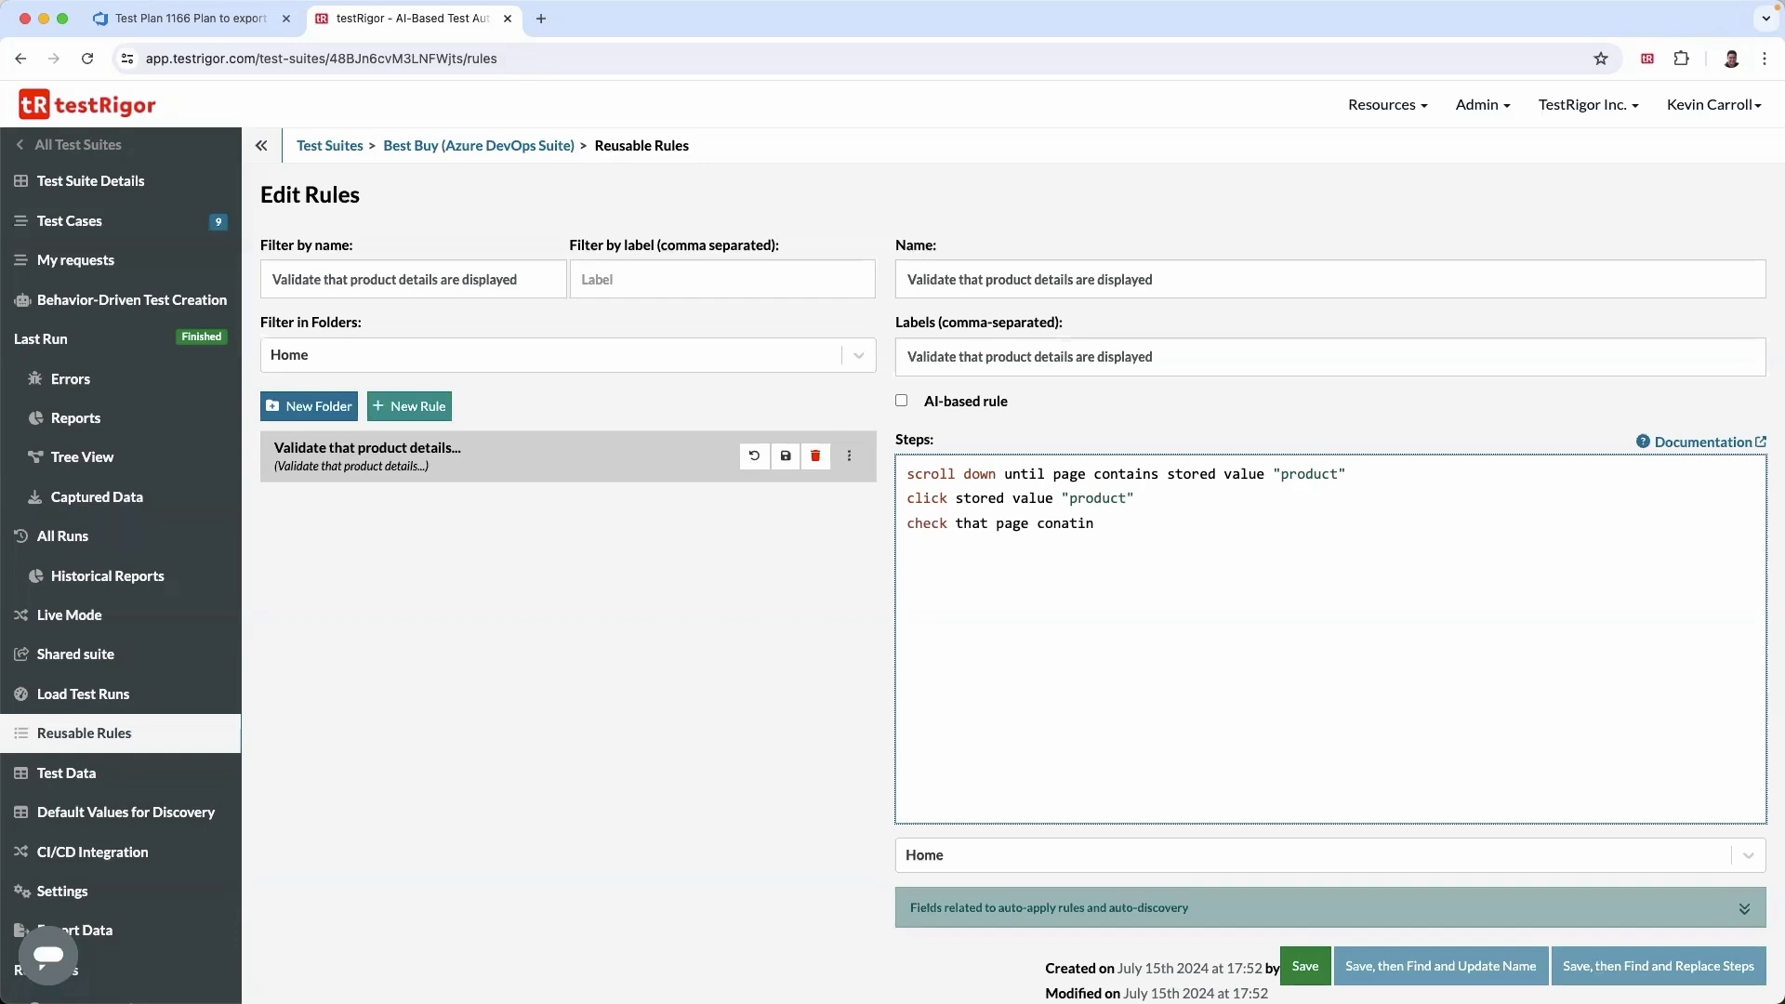
text(e "product")
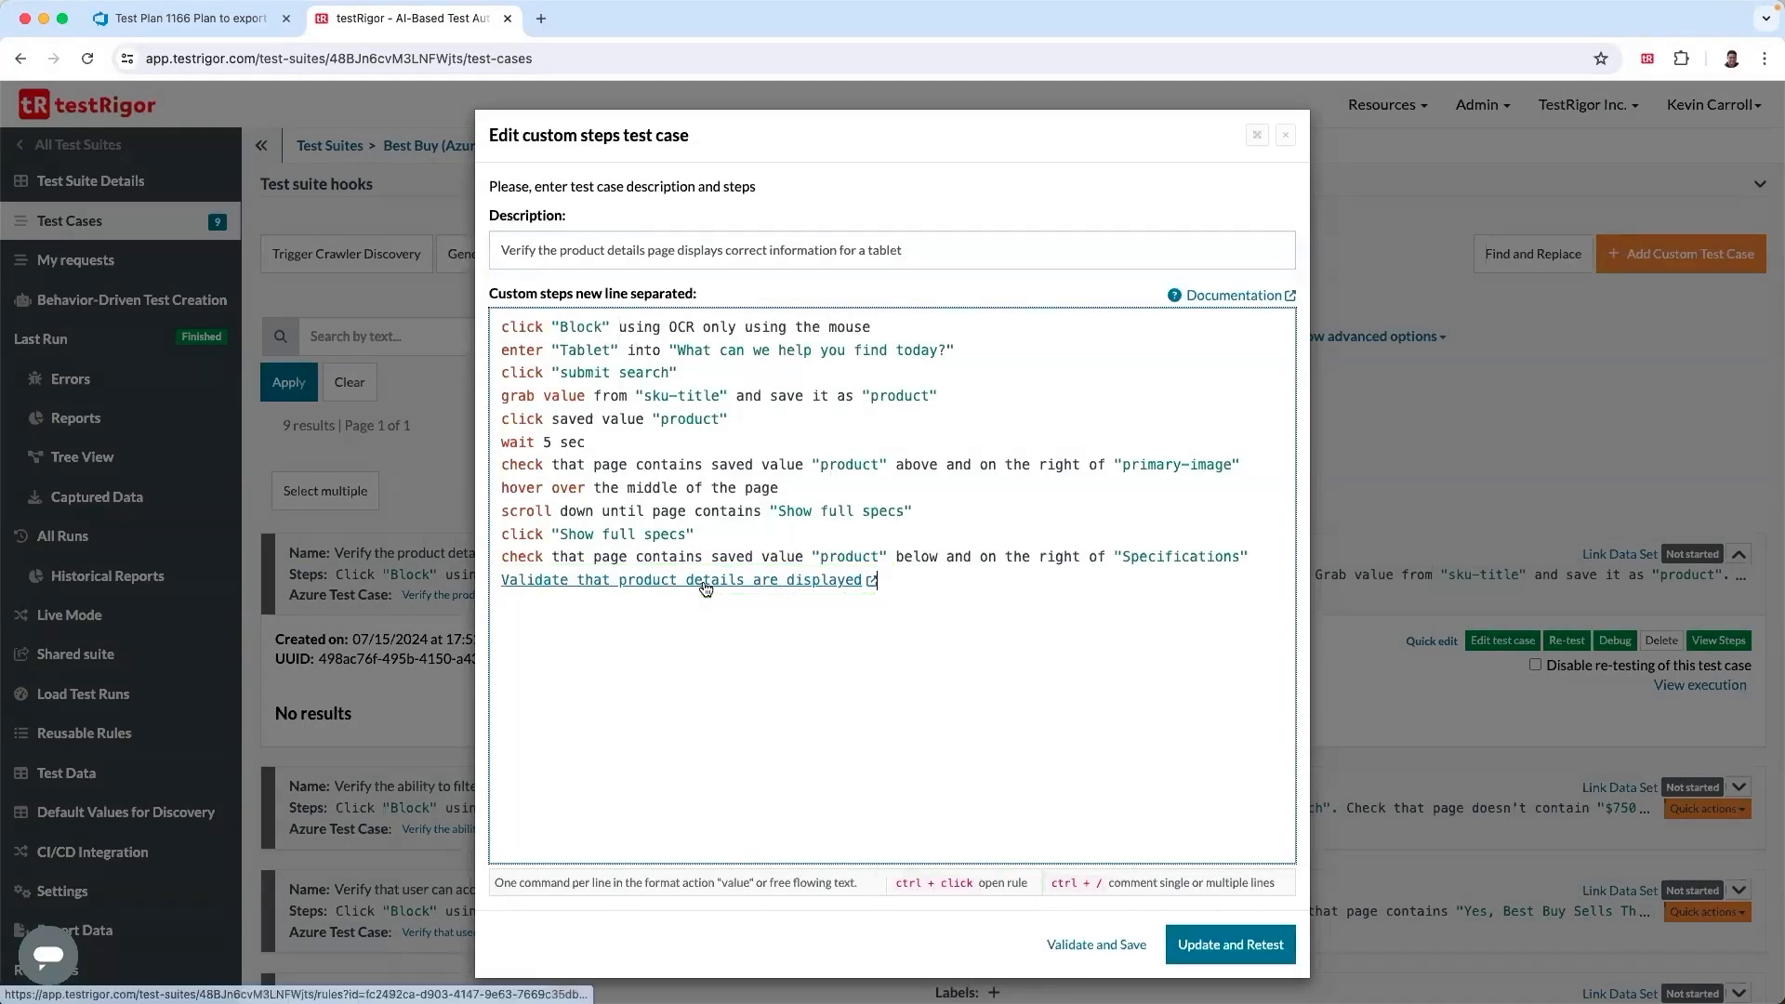
- Open the 'Validate that product details are displayed' rule from its link in the test case and turn off its AI-based option
ctrl+click(706, 584)
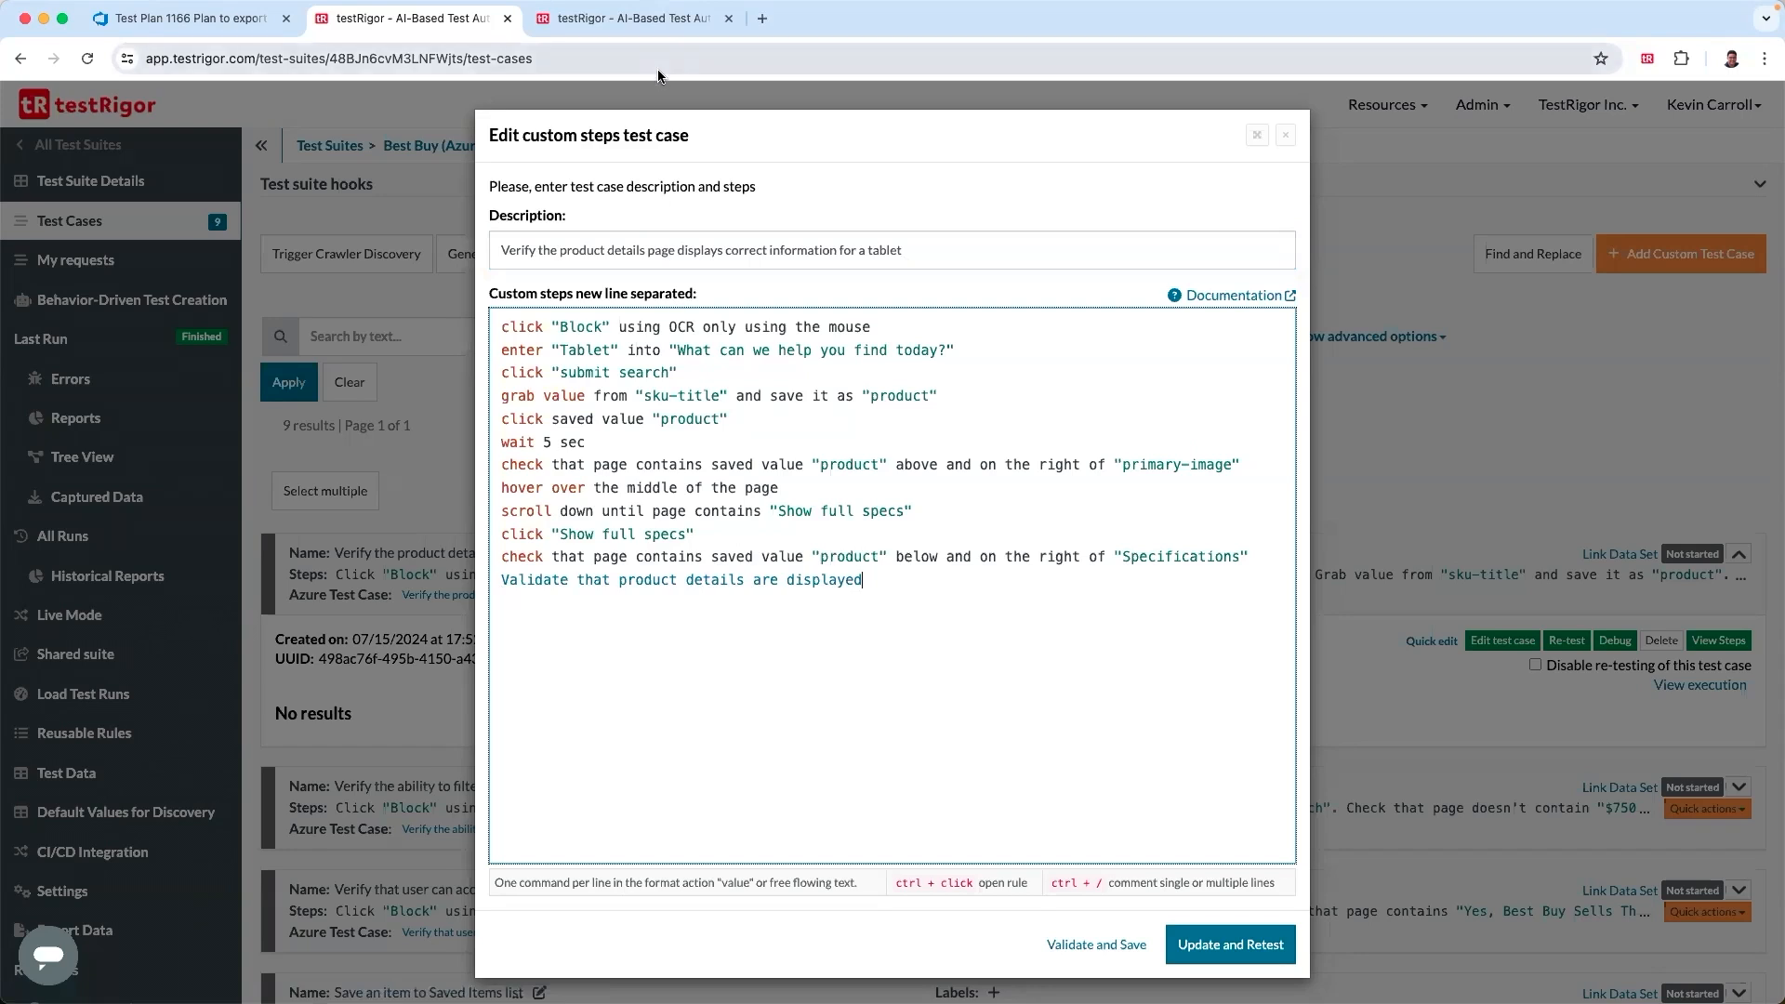
click(643, 23)
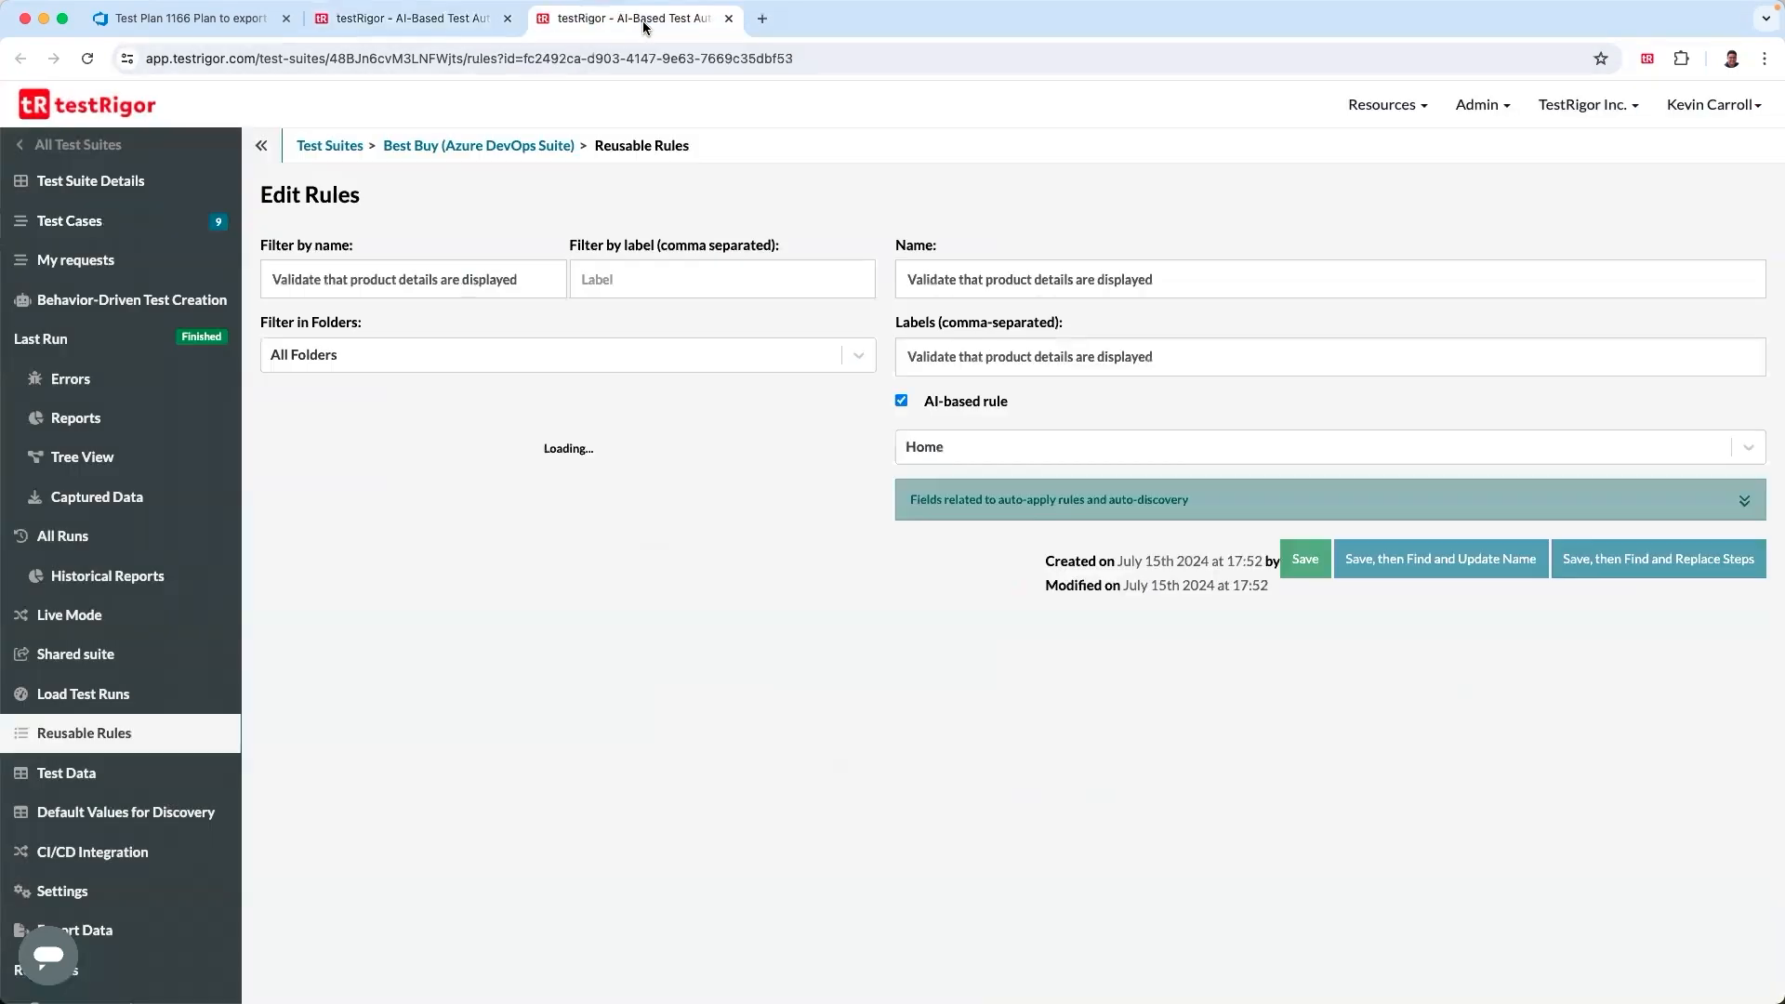
click(901, 402)
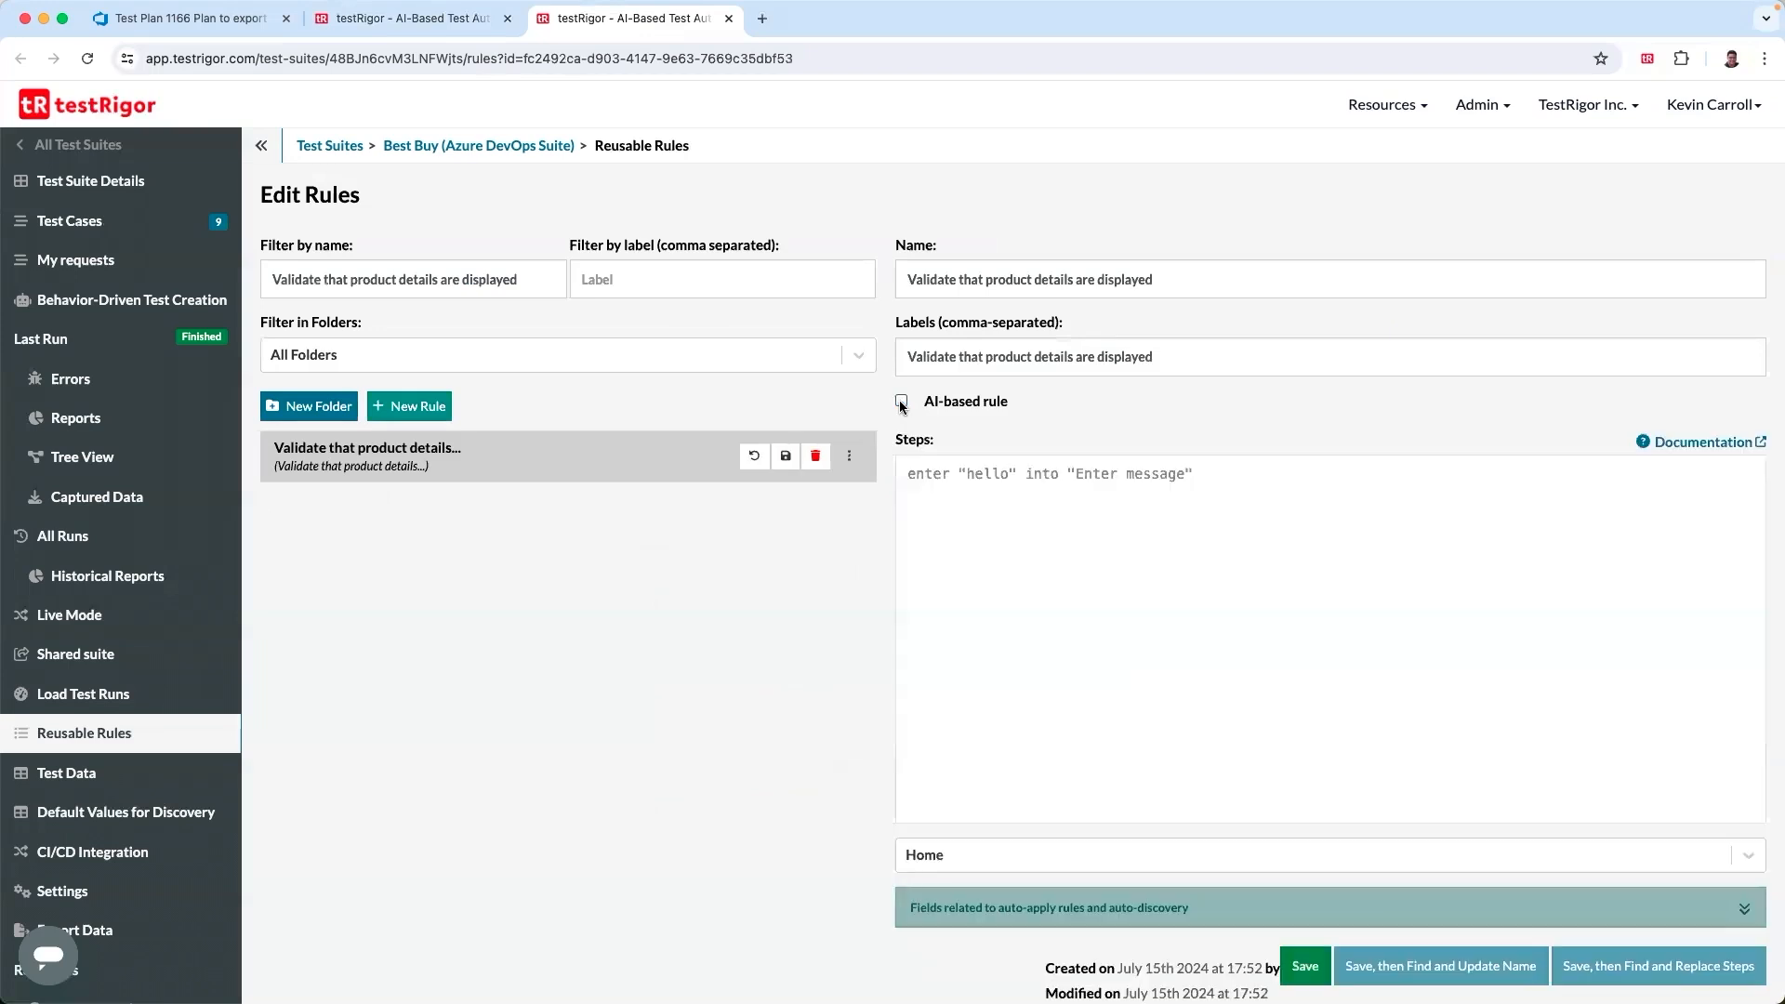
- Enter the rule steps 'scroll down until page contains stored value "product"', 'click stored value "product"' and 'check that page conatins stored value "product"'
click(912, 476)
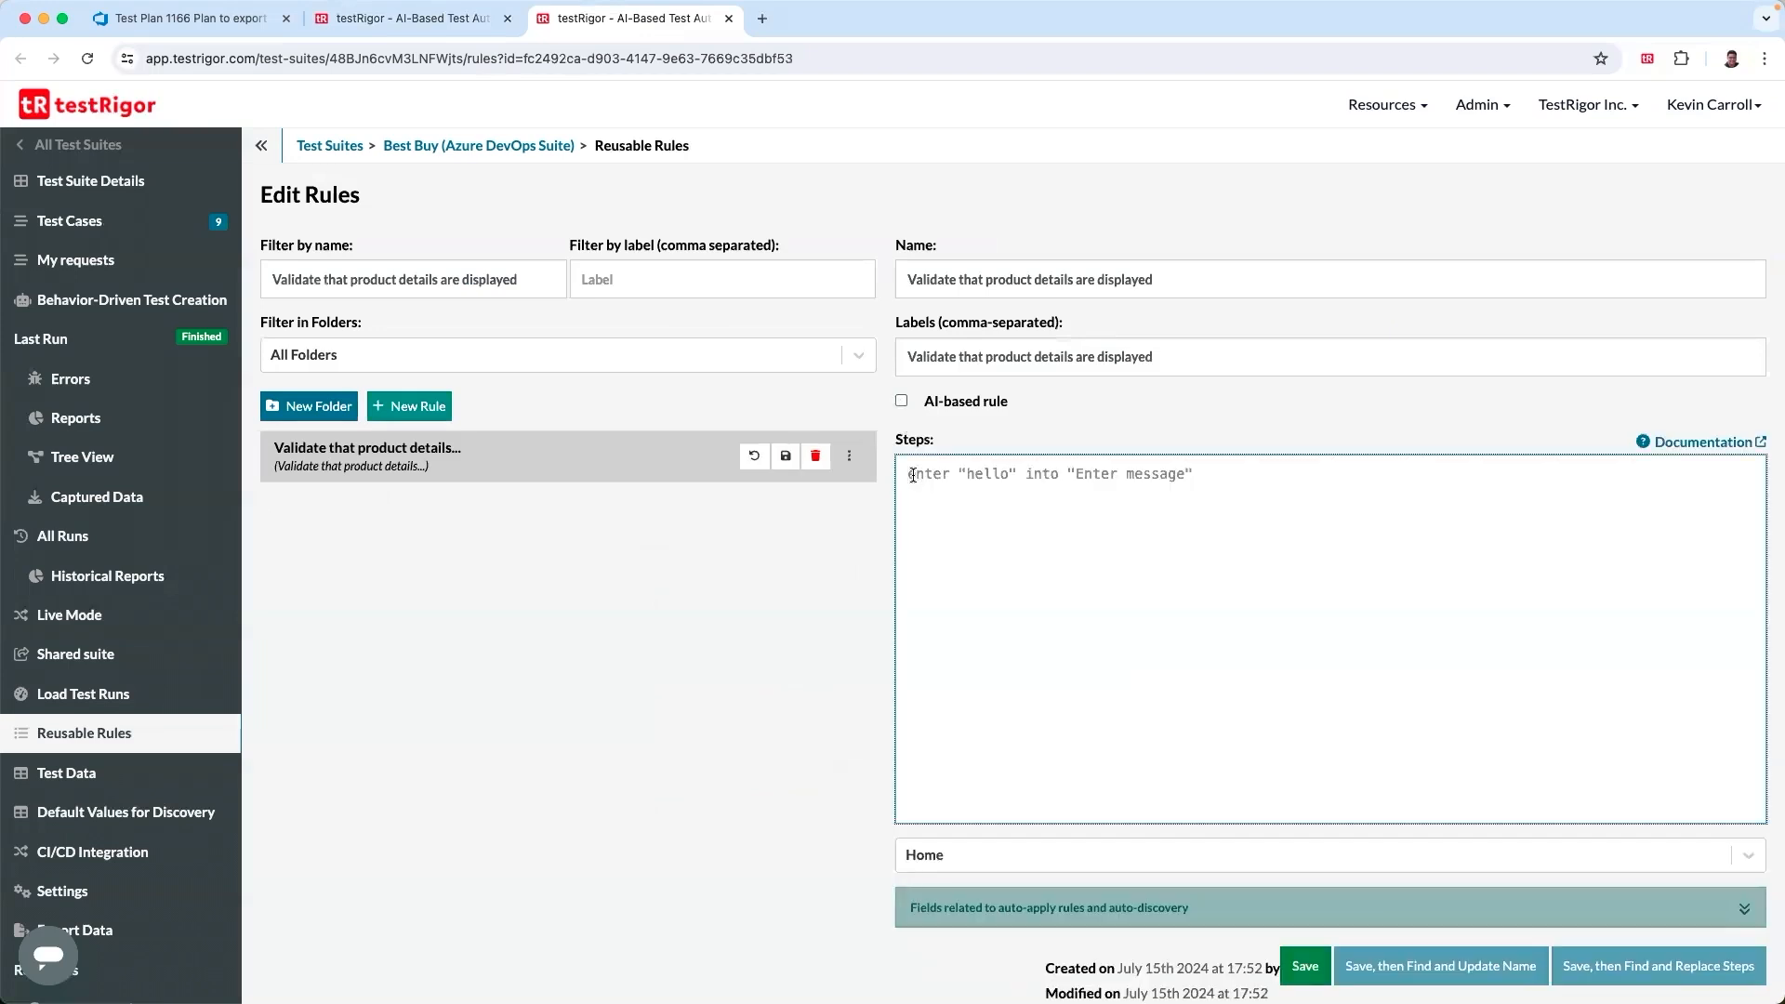
text(scroll down until page contains stored value "product")
key(Return)
text(click stored value "product")
key(Return)
text(check that page conatins stored value "product")
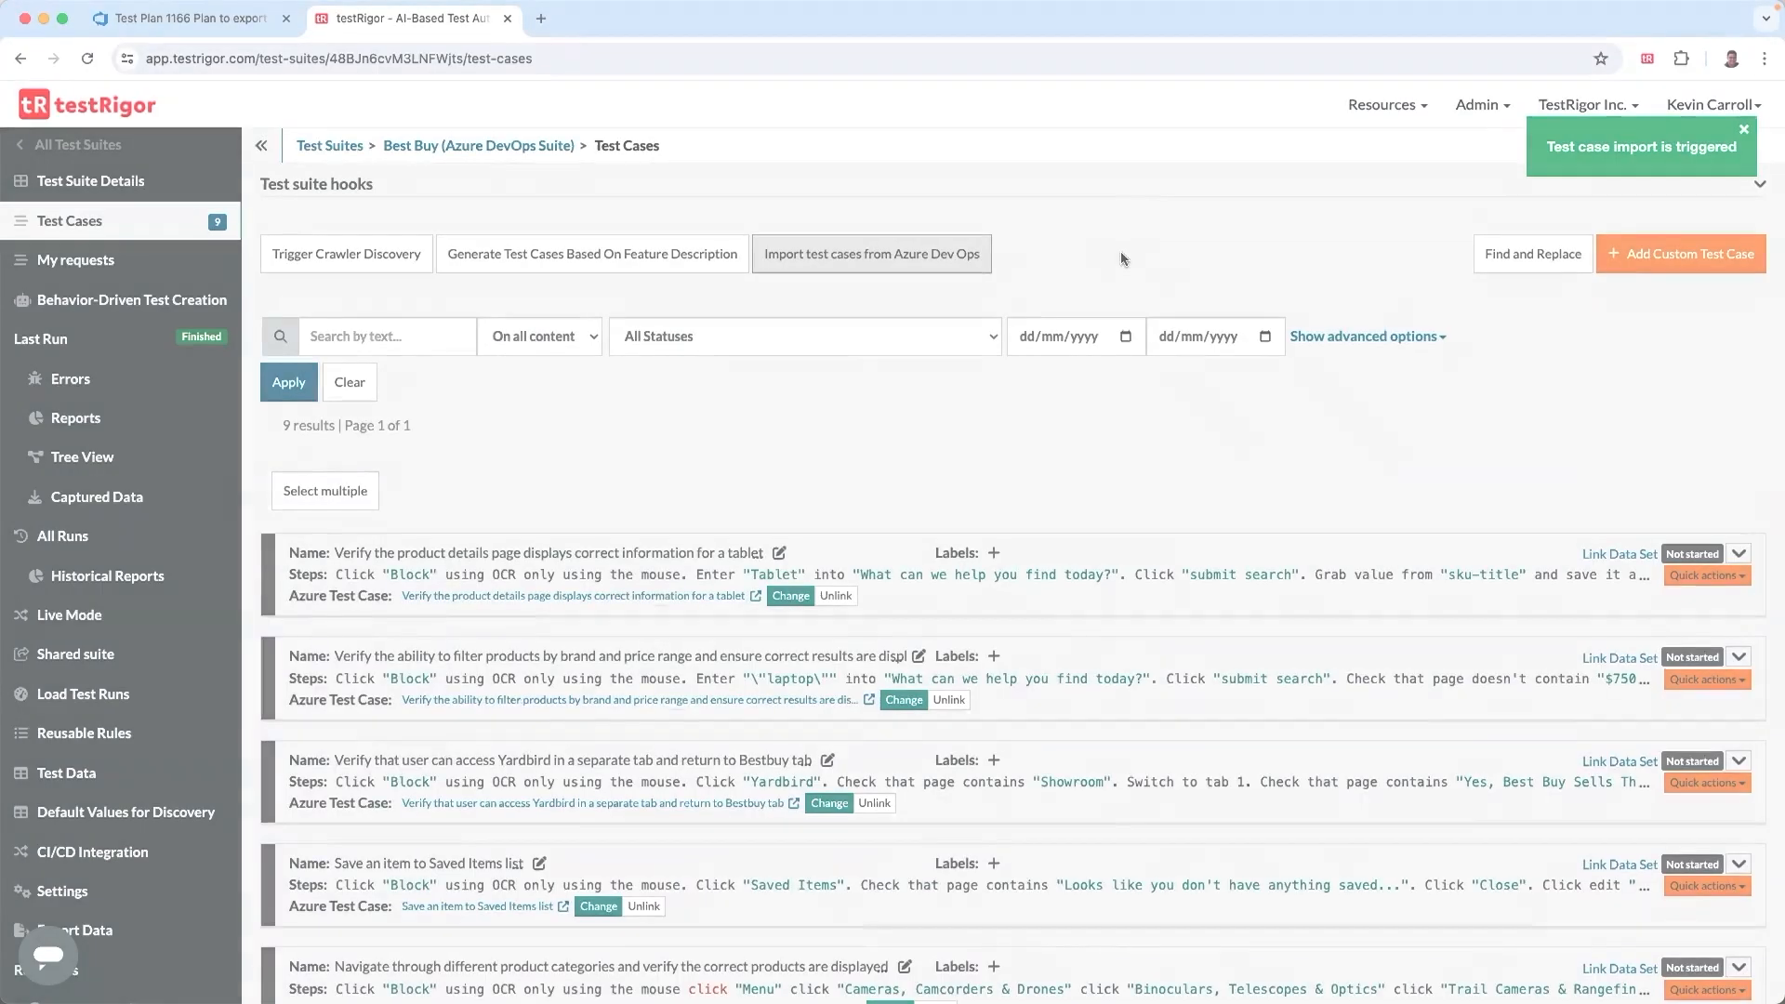